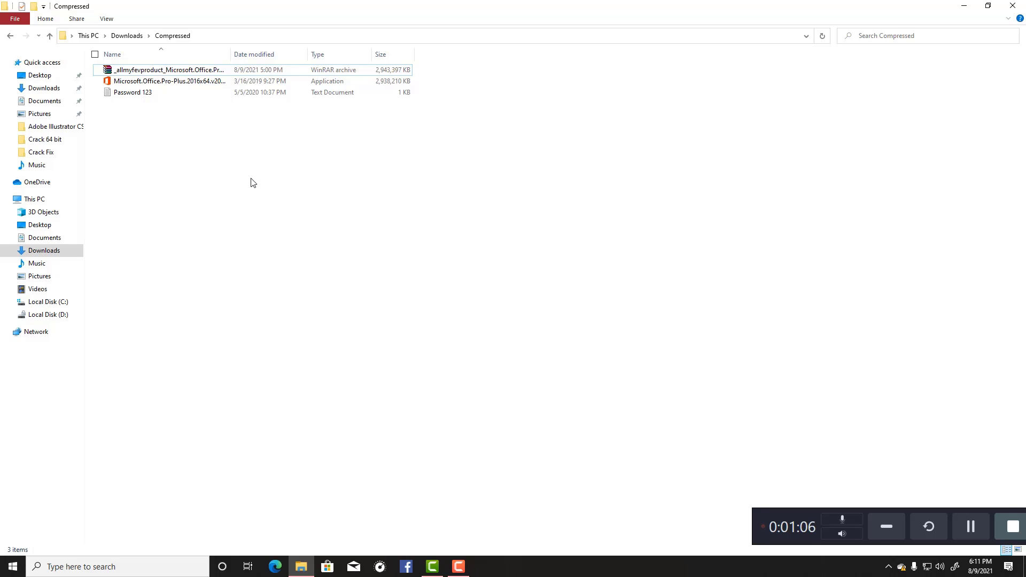
Step: Switch to Google Chrome and close the Gmail inbox tab, keeping the new tab
{"action": "left_click", "coordinate": [132, 568]}
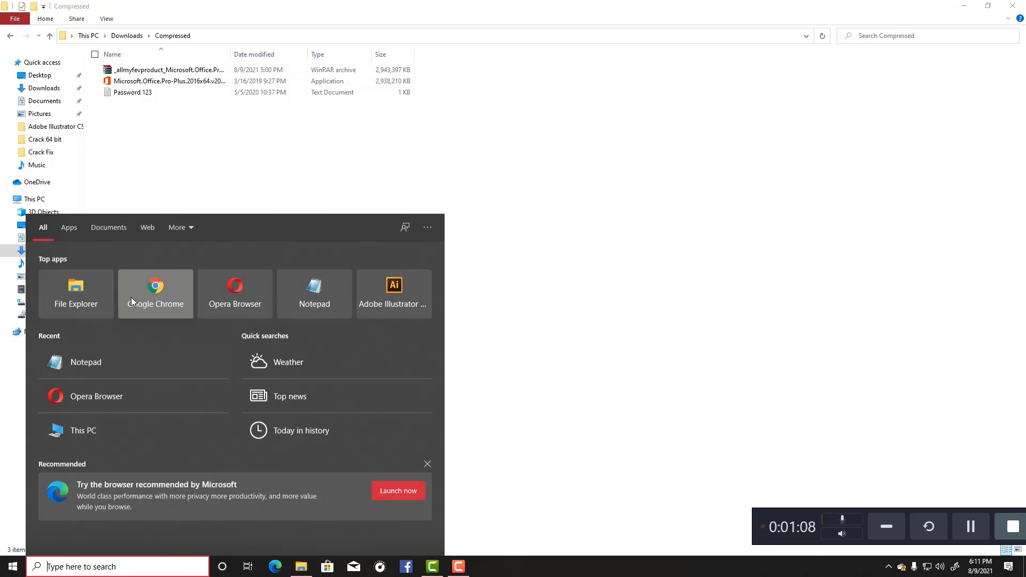
{"action": "left_click", "coordinate": [166, 290]}
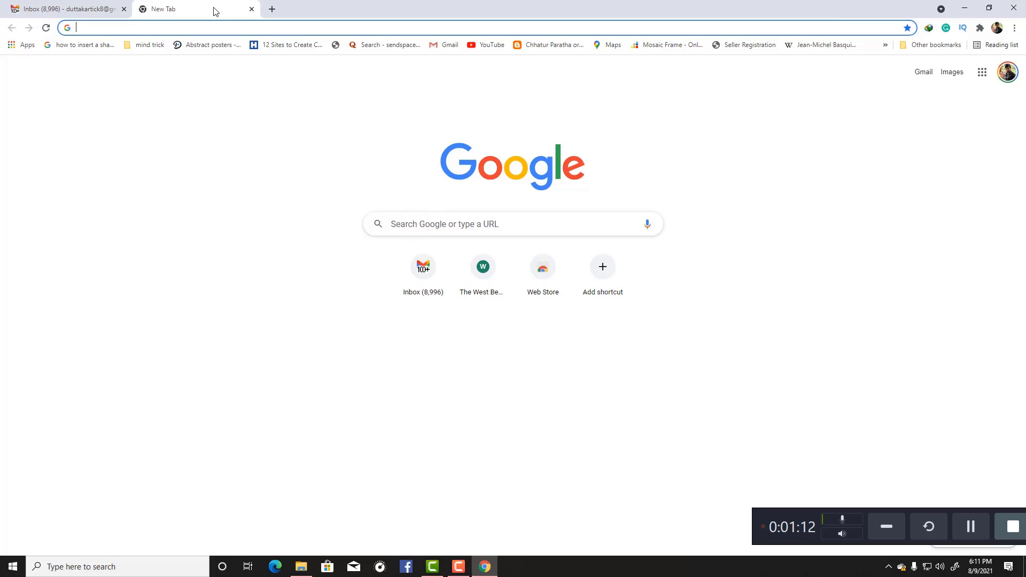
{"action": "left_click", "coordinate": [123, 9]}
Step: Search Google for totalvirus, pass the robot check and open the VirusTotal website
{"action": "left_click", "coordinate": [407, 231]}
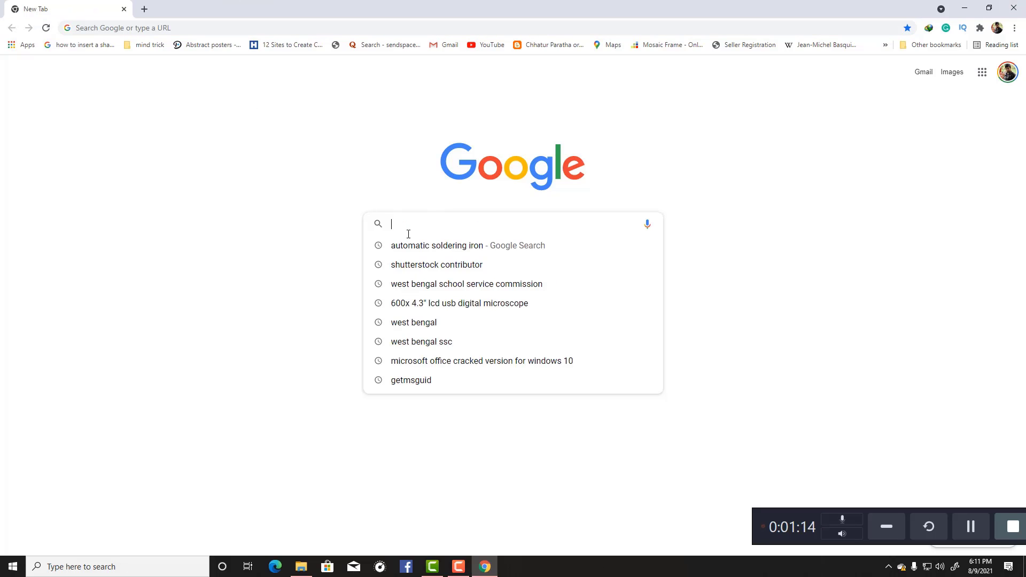
{"action": "type", "text": "tota"}
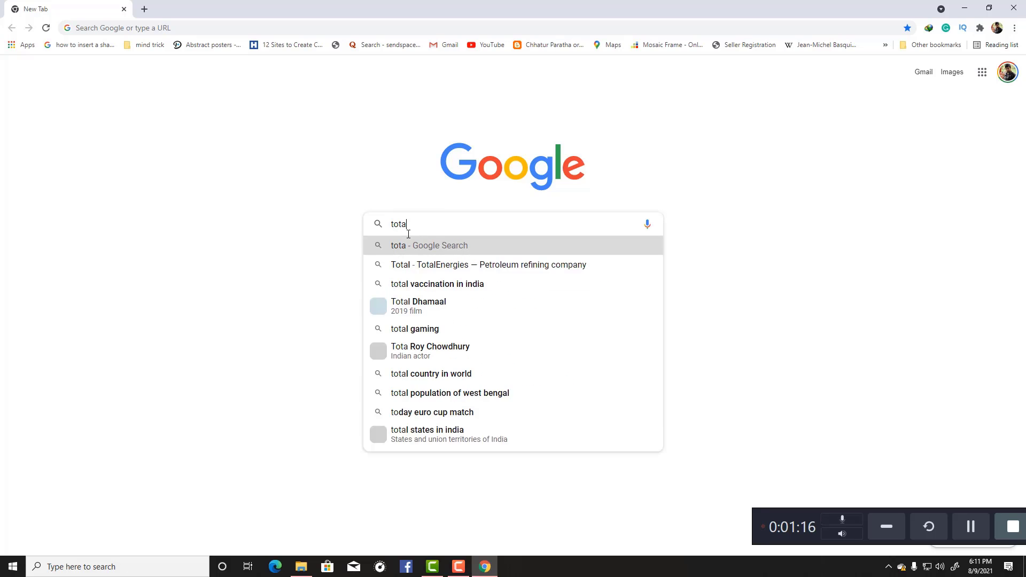
{"action": "type", "text": "lvi"}
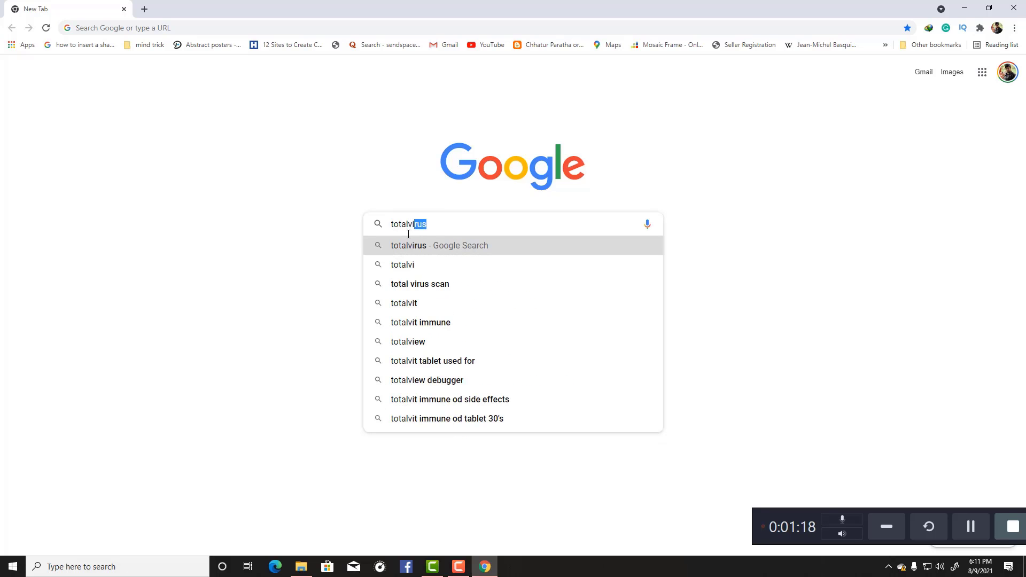
{"action": "key", "text": "Return"}
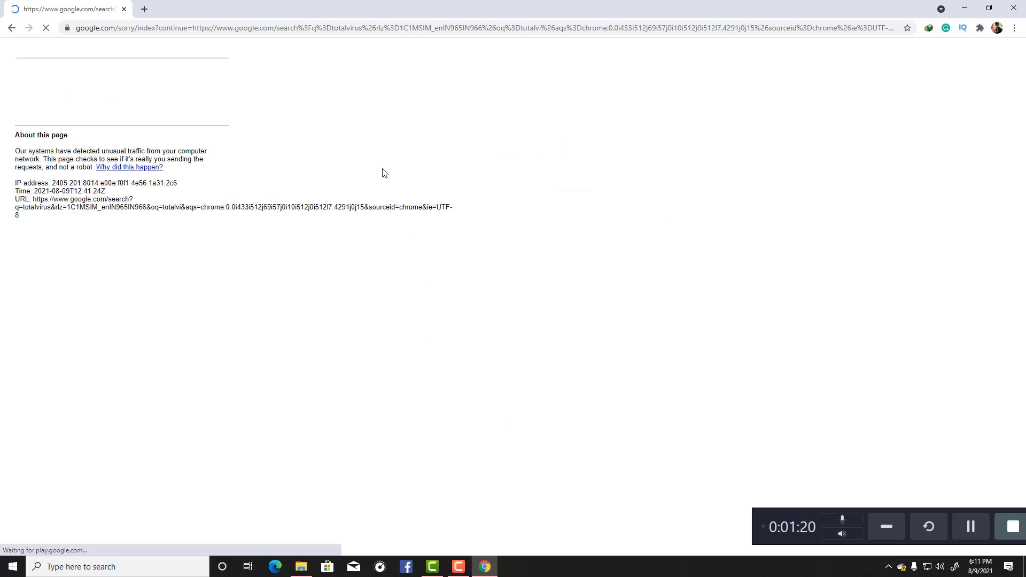
{"action": "left_click", "coordinate": [32, 94]}
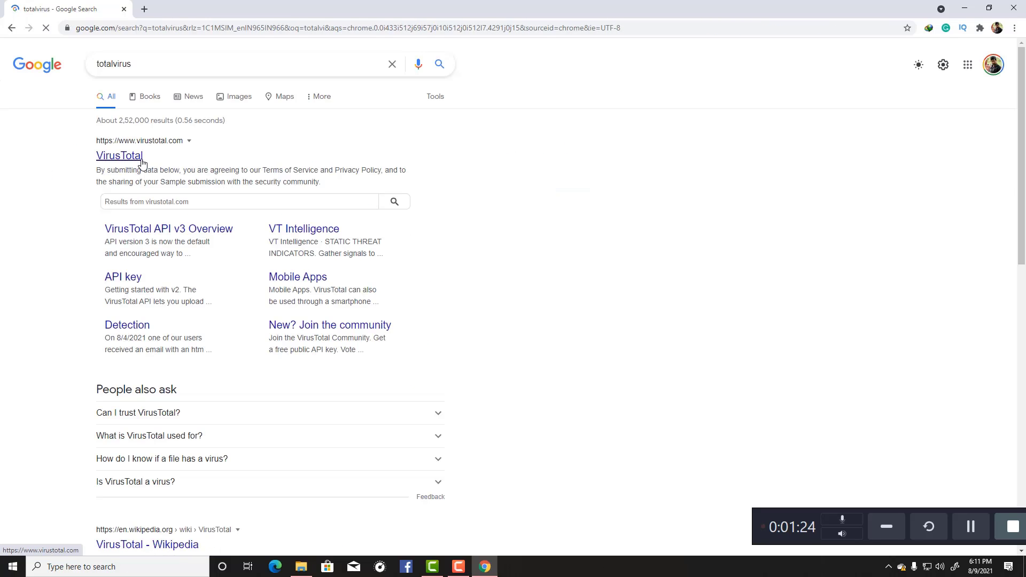
{"action": "left_click", "coordinate": [138, 161]}
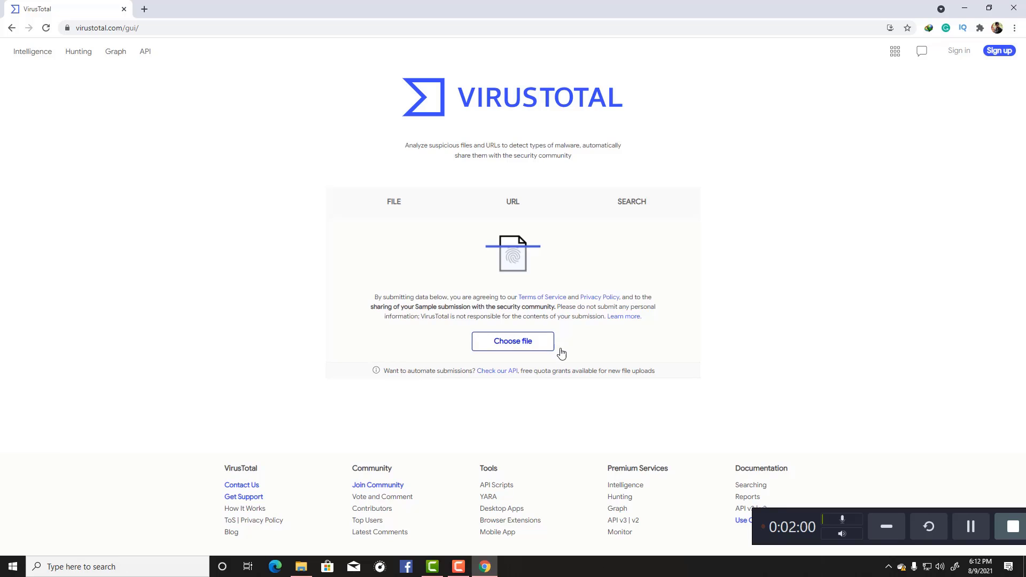
{"action": "left_click", "coordinate": [631, 201]}
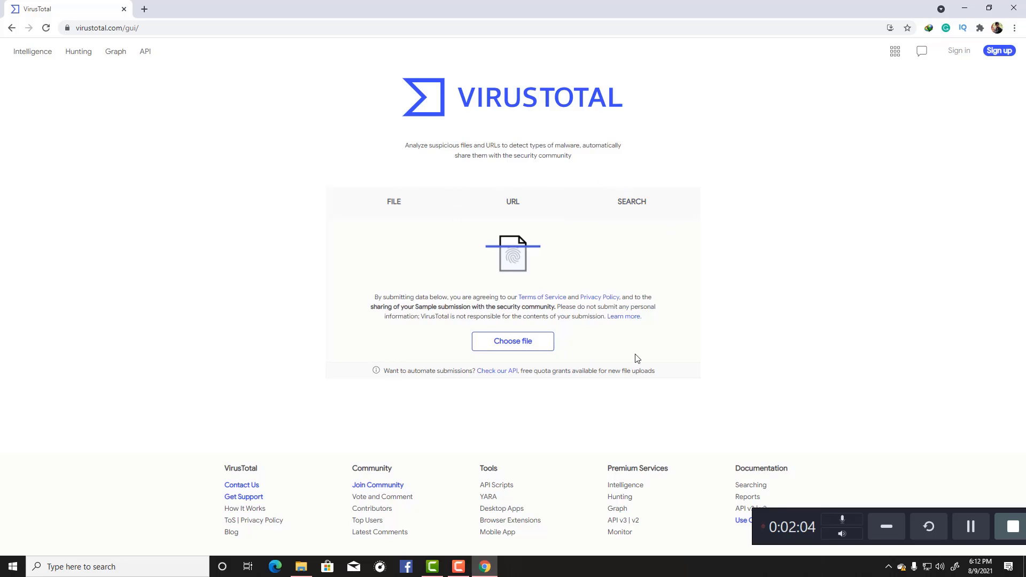
Step: Switch to File Explorer and view the properties of the Microsoft Office Pro-Plus WinRAR archive in the Compressed folder
{"action": "left_click", "coordinate": [301, 568]}
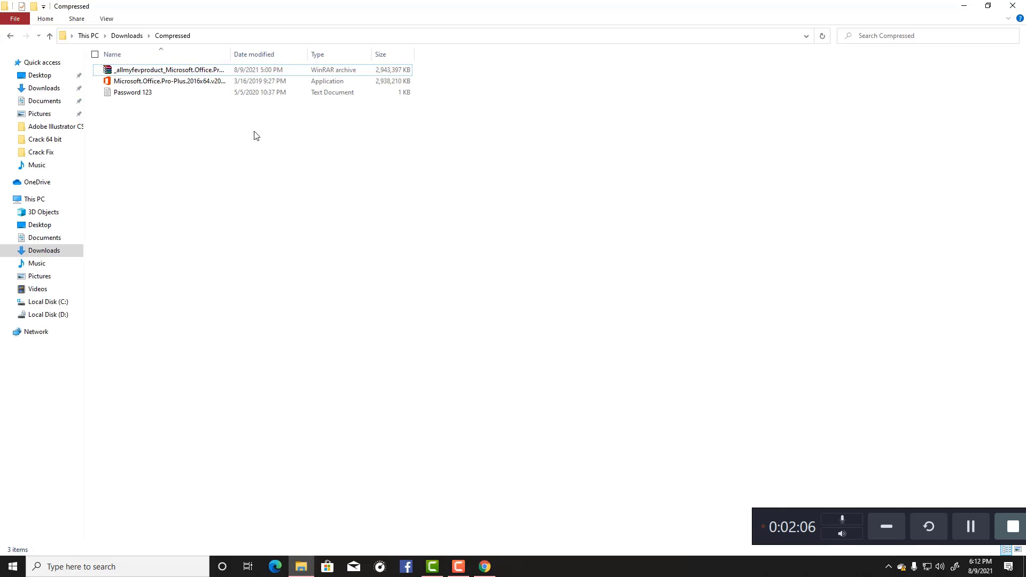
{"action": "right_click", "coordinate": [163, 71]}
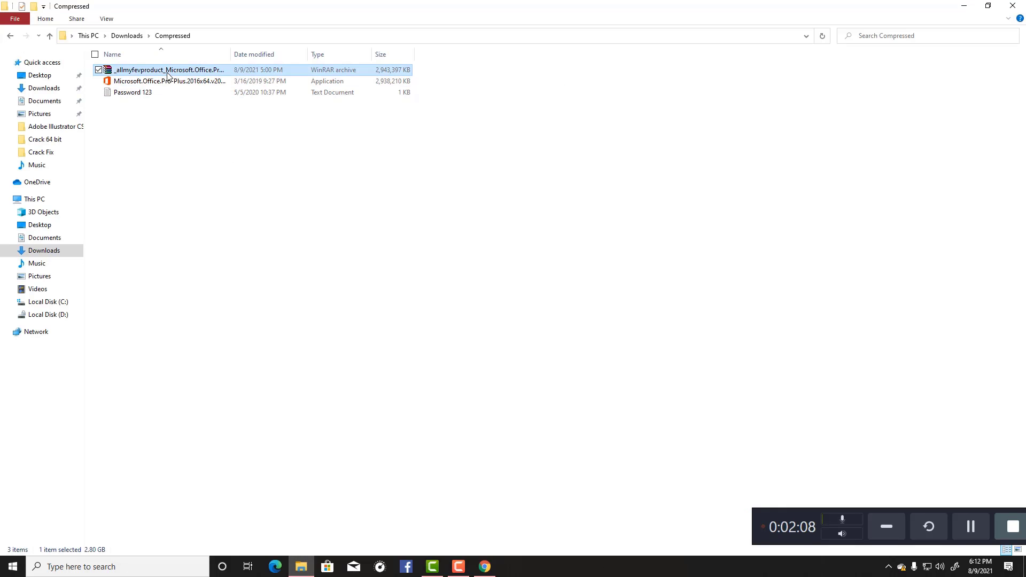
{"action": "left_click", "coordinate": [81, 310]}
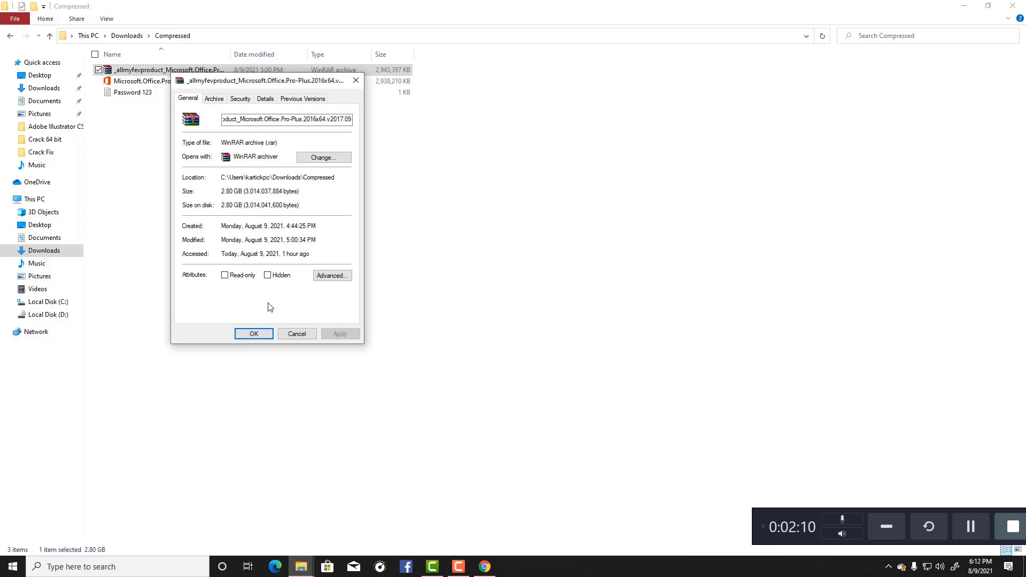
{"action": "left_click", "coordinate": [355, 81]}
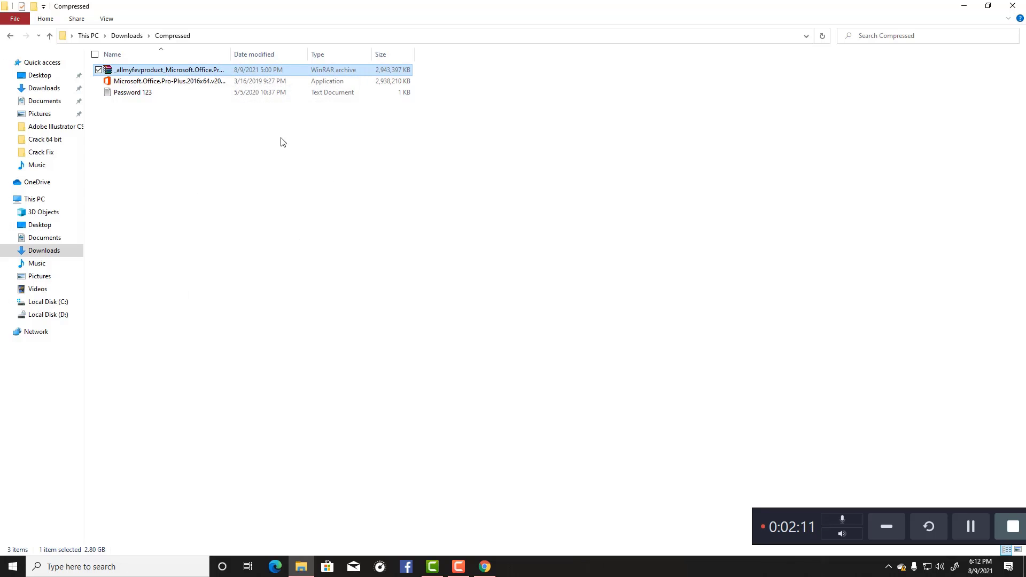
{"action": "left_click", "coordinate": [267, 188]}
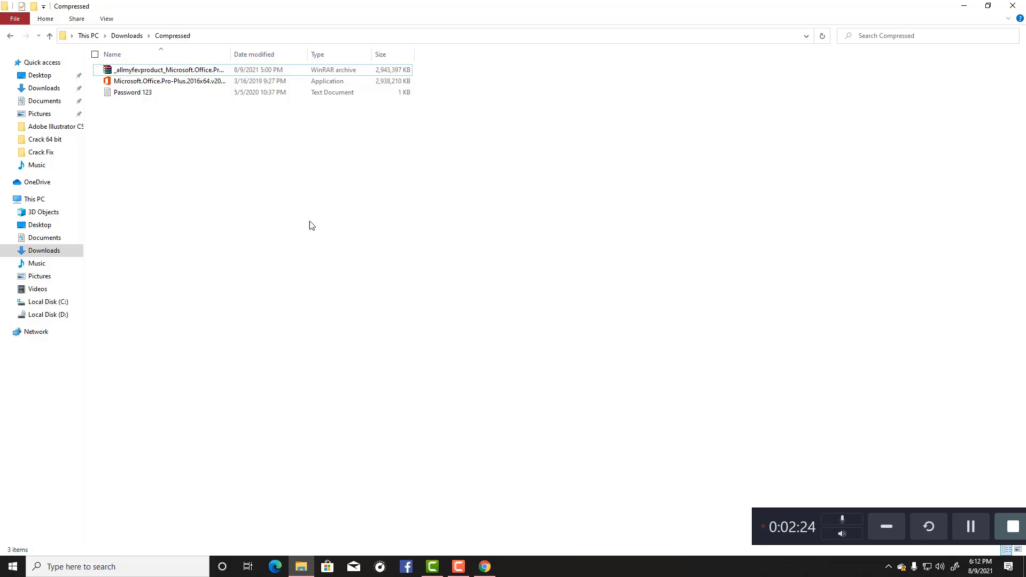
Step: Run the Microsoft.Office.Pro-Plus.2016x64 application from the Compressed folder and approve its launch
{"action": "left_click", "coordinate": [163, 81]}
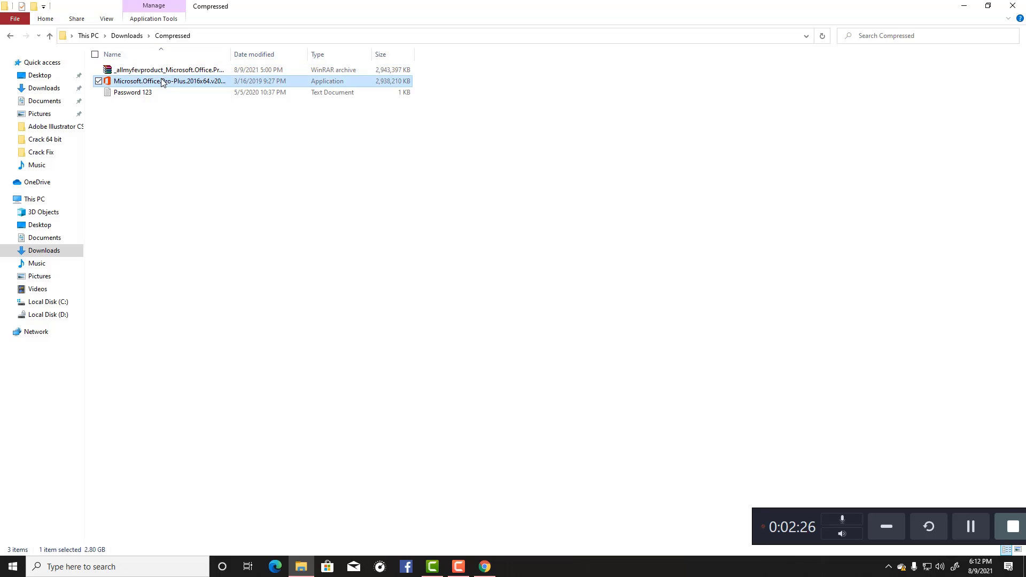
{"action": "right_click", "coordinate": [163, 81]}
{"action": "left_click", "coordinate": [92, 101]}
{"action": "left_click", "coordinate": [486, 303]}
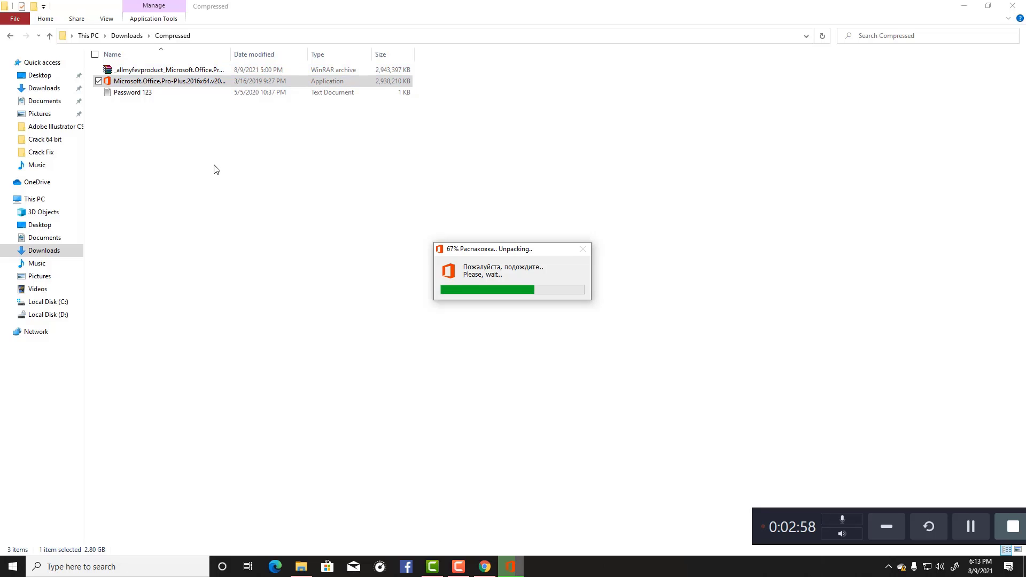
{"action": "left_click", "coordinate": [108, 72]}
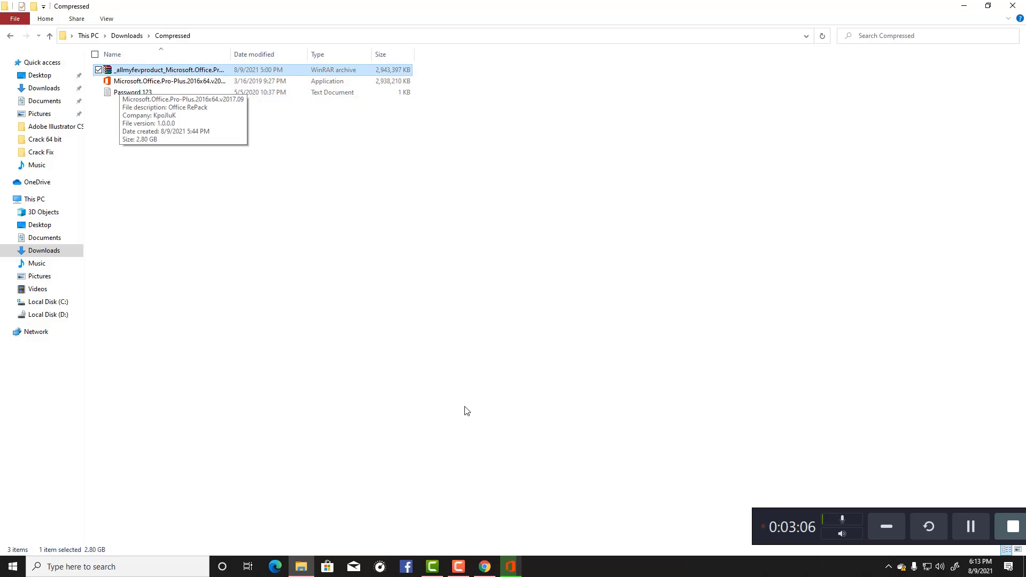
{"action": "left_click", "coordinate": [517, 567]}
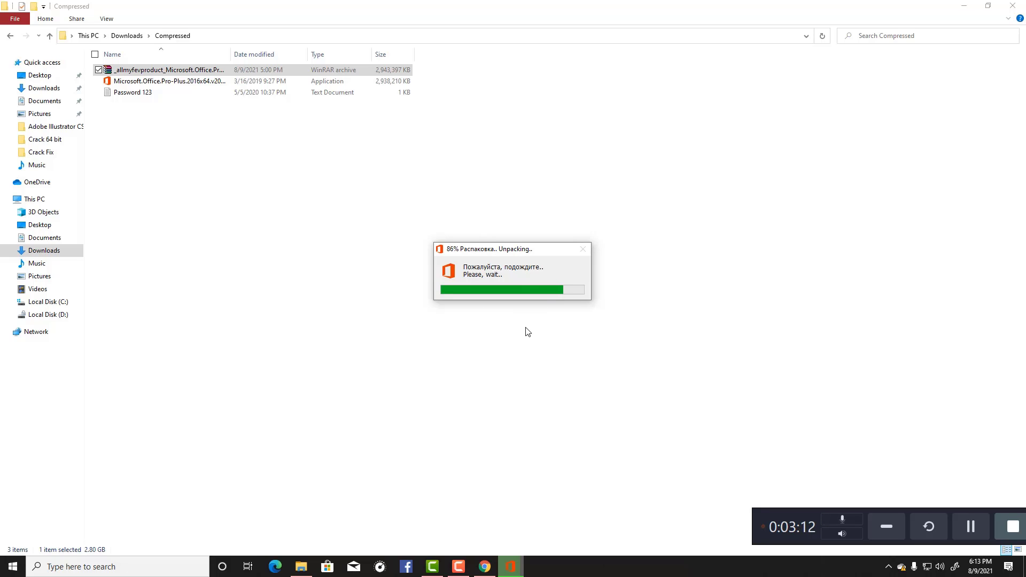
{"action": "left_click", "coordinate": [206, 185]}
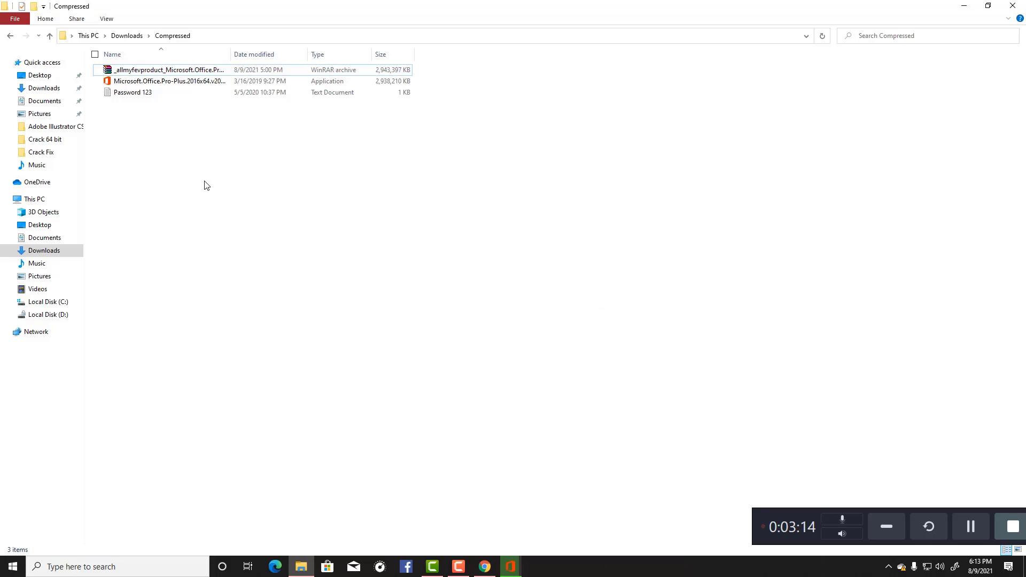
Step: Bring the Microsoft Office 2016 installer forward and switch its interface language to English
{"action": "left_click", "coordinate": [511, 566]}
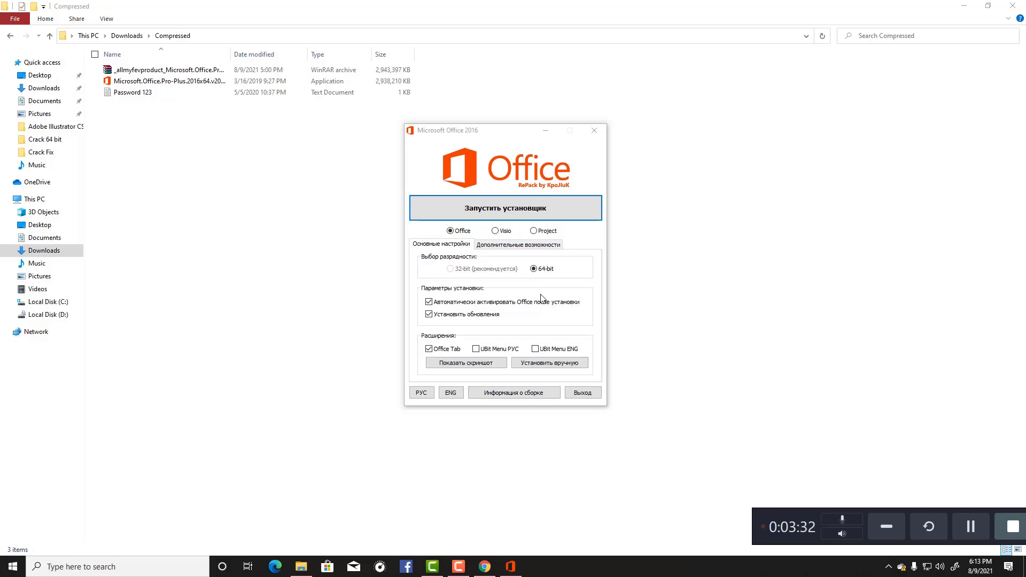
{"action": "left_click", "coordinate": [451, 397]}
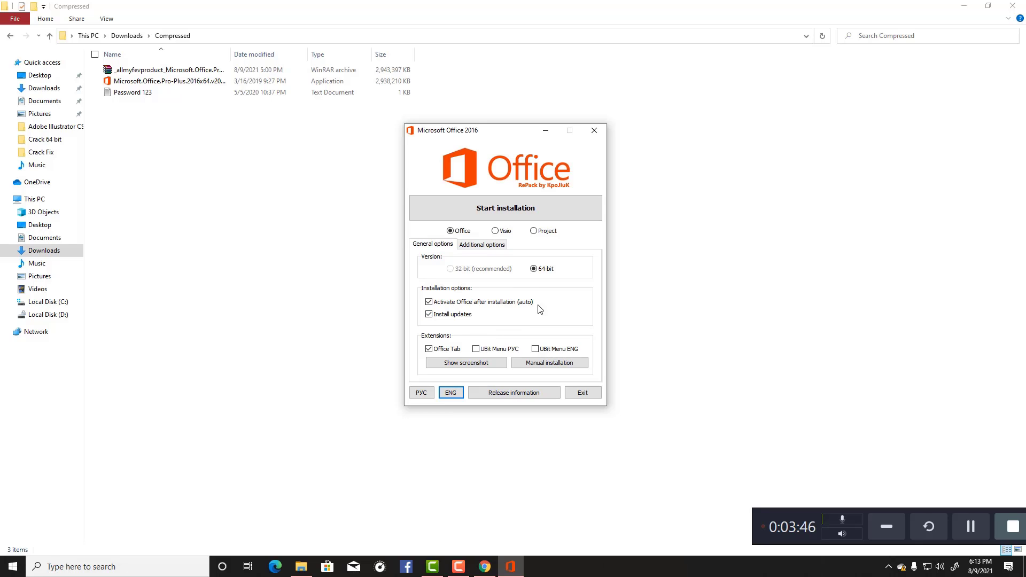
Step: Choose Office as the product, start the installation and use the Install Now type for Office Professional Plus 2016
{"action": "left_click", "coordinate": [496, 232]}
{"action": "left_click", "coordinate": [534, 231]}
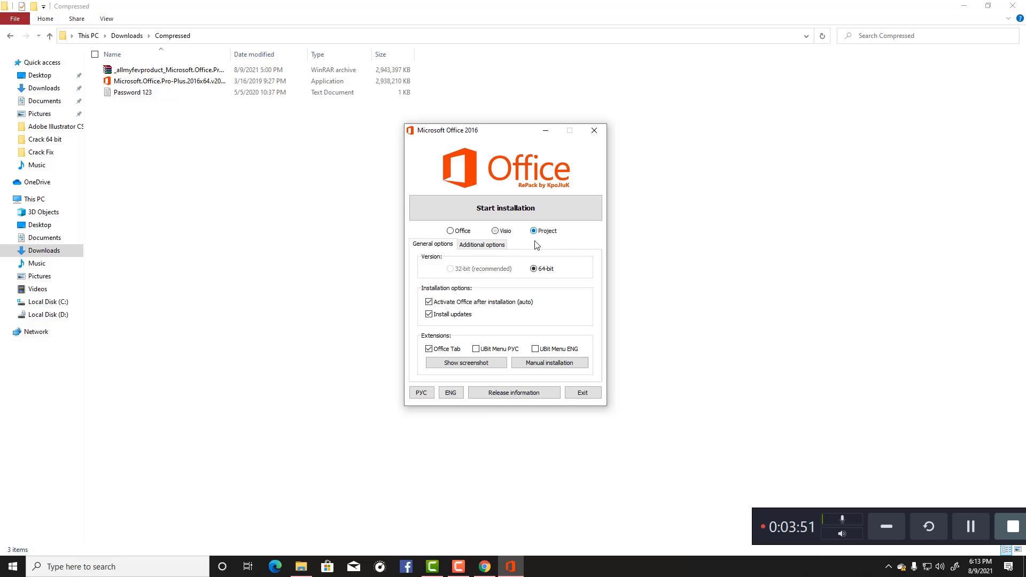
{"action": "left_click", "coordinate": [450, 231]}
{"action": "left_click", "coordinate": [507, 213]}
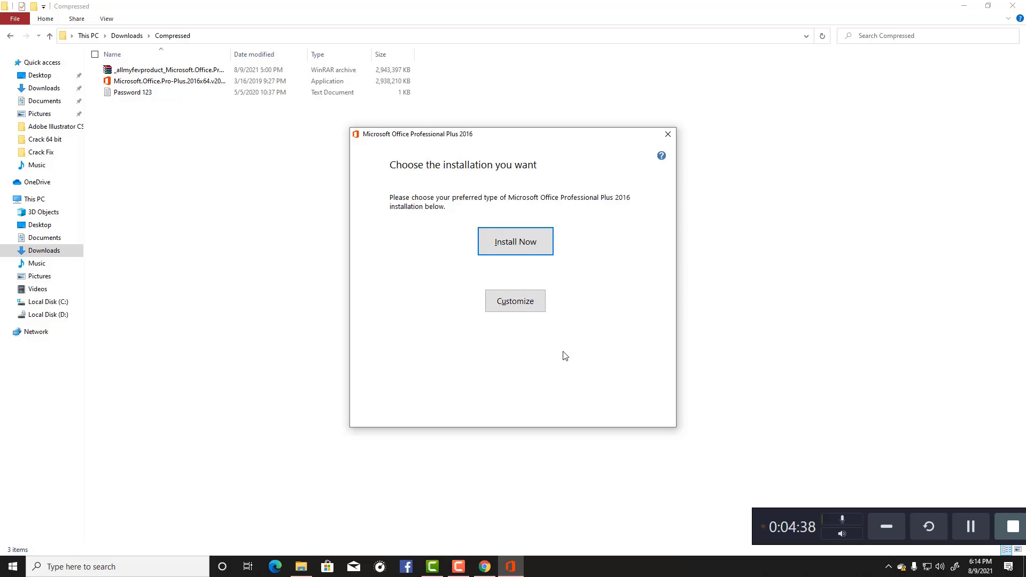
{"action": "left_click", "coordinate": [529, 243]}
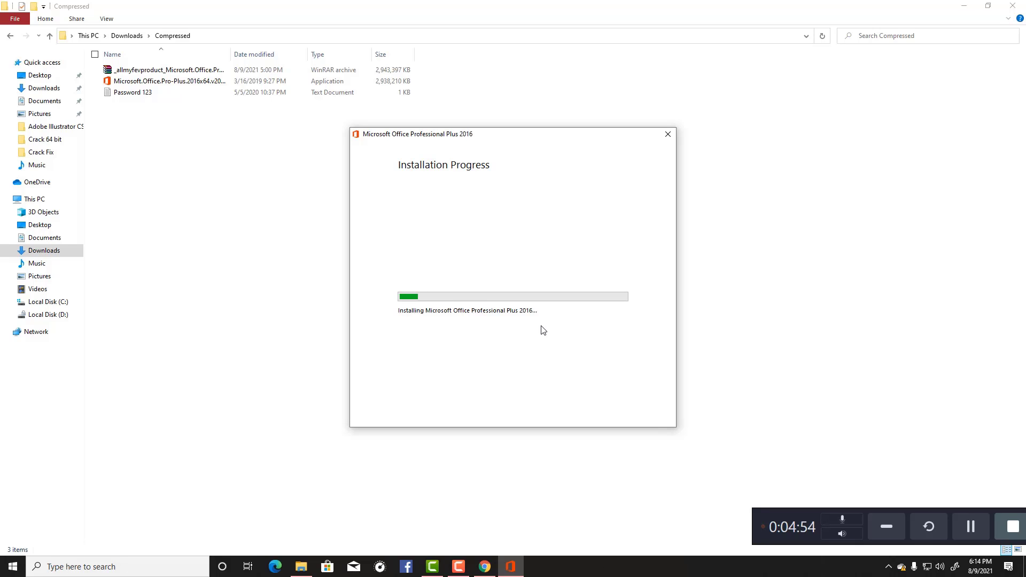
Step: Open Notepad, paste the Office 2016 activation batch script into a blank document and look through its lines
{"action": "left_click", "coordinate": [158, 568]}
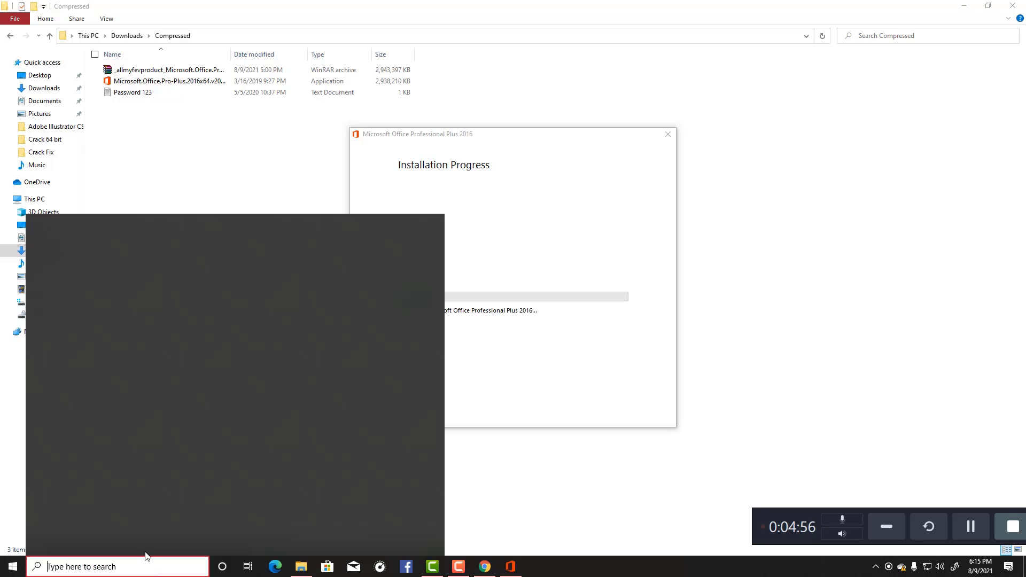
{"action": "type", "text": "not"}
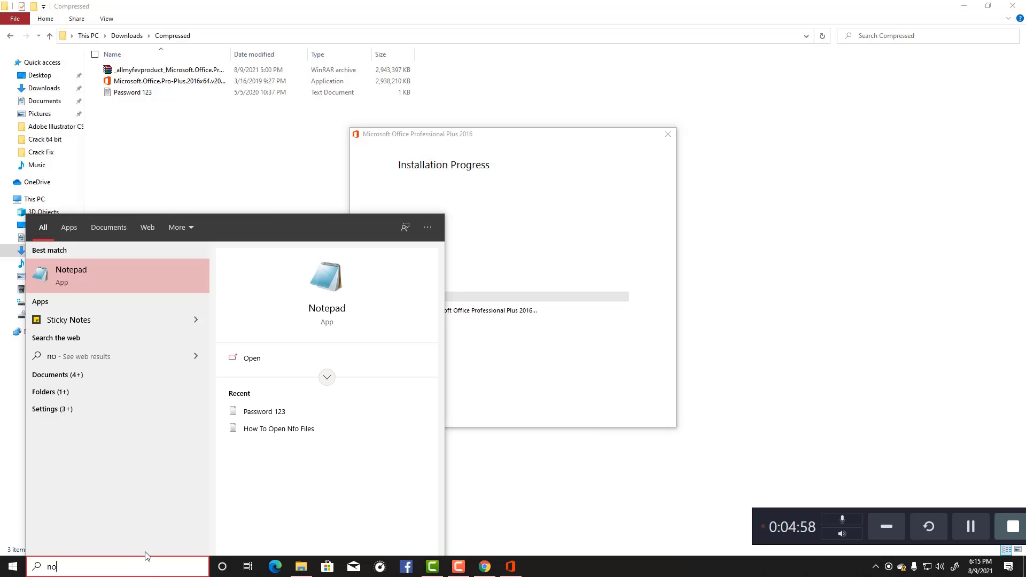
{"action": "left_click", "coordinate": [342, 295]}
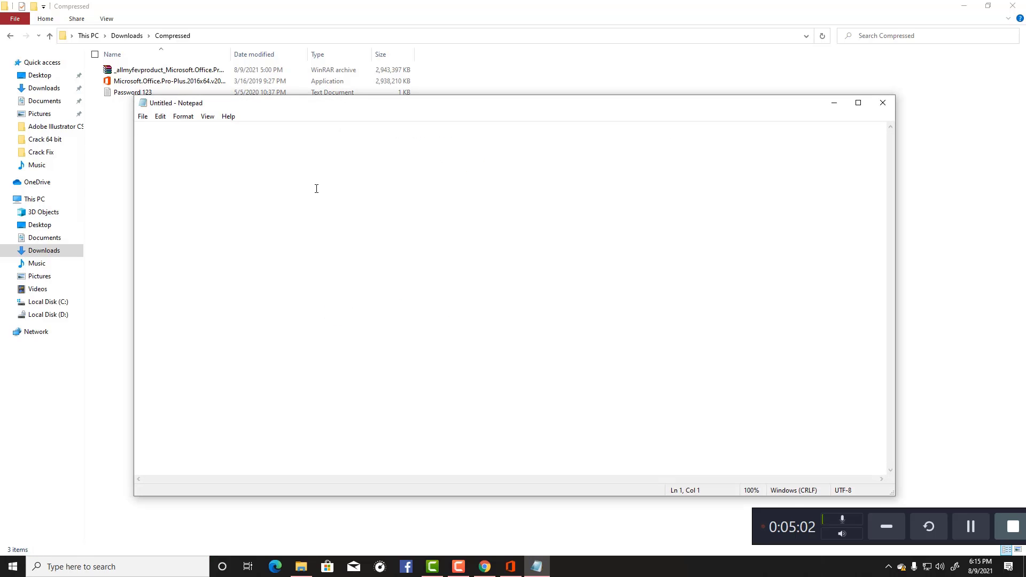
{"action": "key", "text": "ctrl+v"}
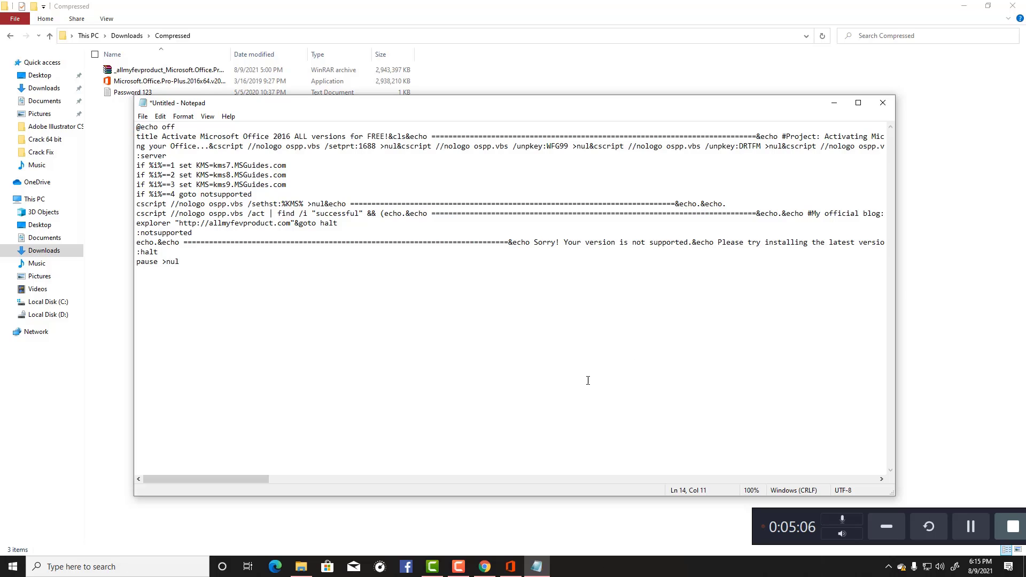
{"action": "mouse_move", "coordinate": [263, 477]}
{"action": "left_mouse_down"}
{"action": "mouse_move", "coordinate": [281, 478]}
{"action": "mouse_move", "coordinate": [257, 476]}
{"action": "left_mouse_up"}
{"action": "left_click_drag", "start_coordinate": [290, 136], "coordinate": [137, 137]}
{"action": "left_click", "coordinate": [376, 364]}
{"action": "left_click", "coordinate": [142, 116]}
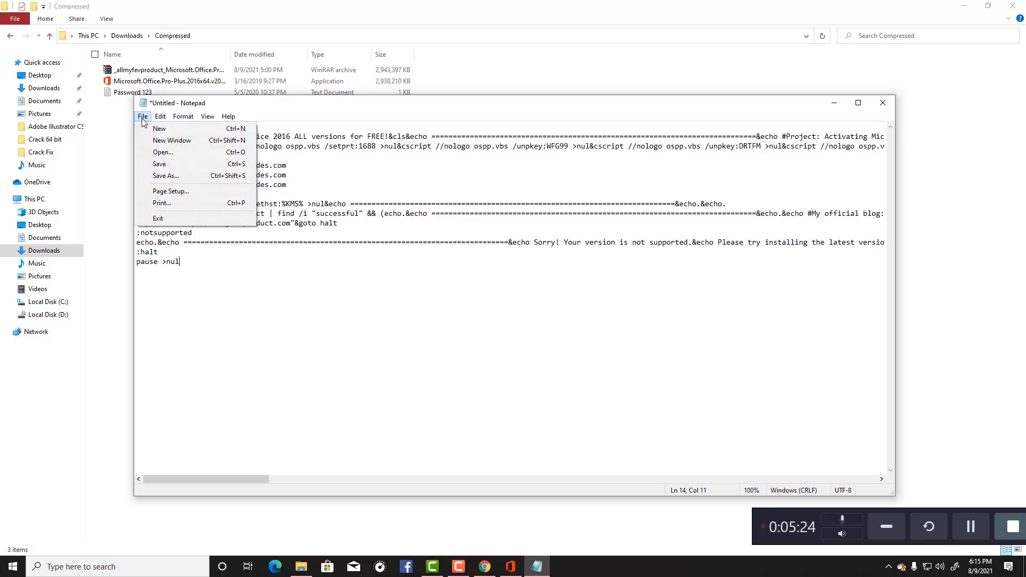
{"action": "left_click", "coordinate": [178, 176]}
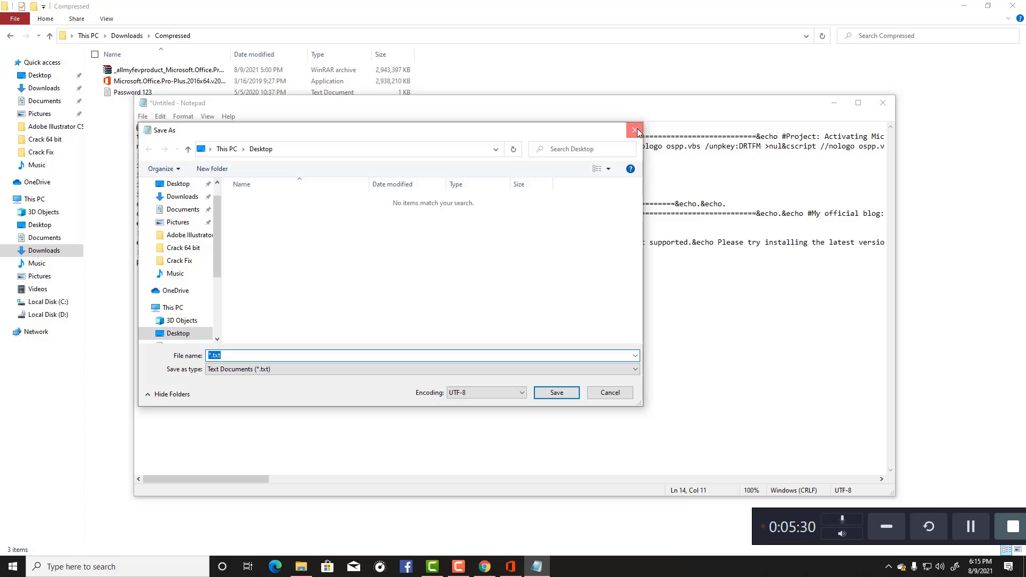
{"action": "left_click", "coordinate": [635, 129]}
Step: Minimize the Notepad, File Explorer and Chrome windows and delete the 1click file from the desktop
{"action": "left_click", "coordinate": [834, 102]}
{"action": "left_click", "coordinate": [964, 10]}
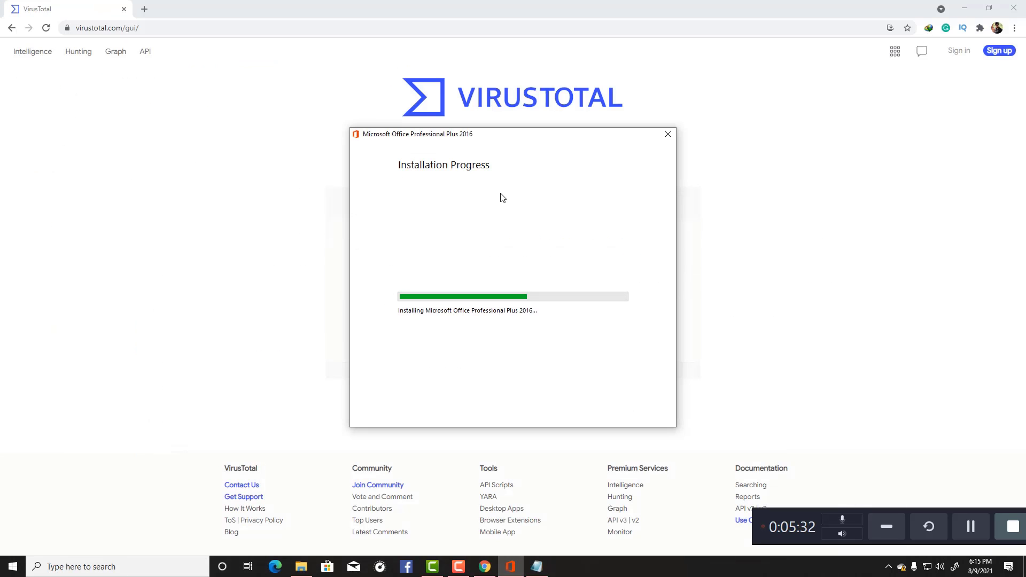
{"action": "left_click", "coordinate": [962, 8]}
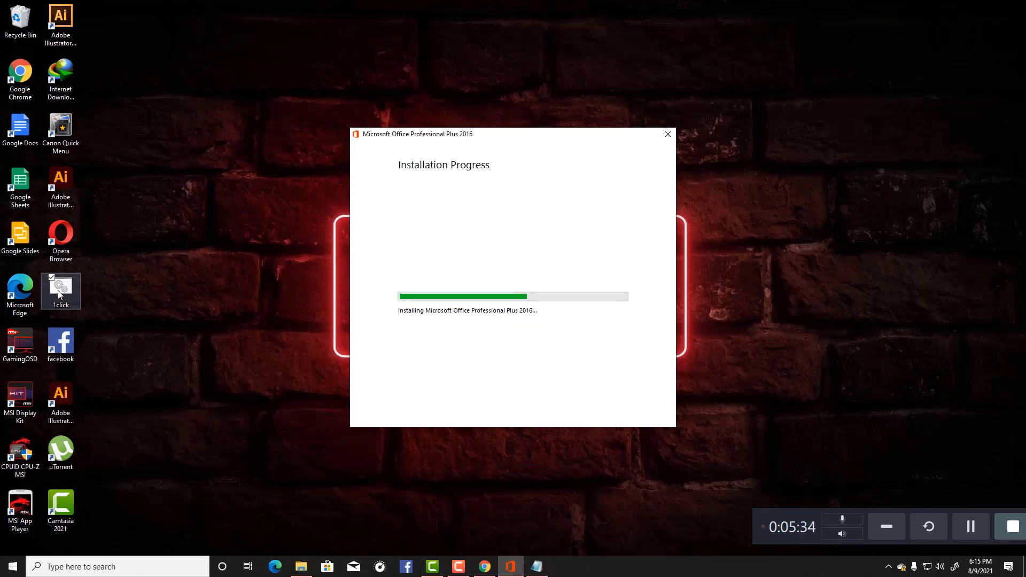
{"action": "right_click", "coordinate": [59, 290]}
{"action": "left_click", "coordinate": [63, 254]}
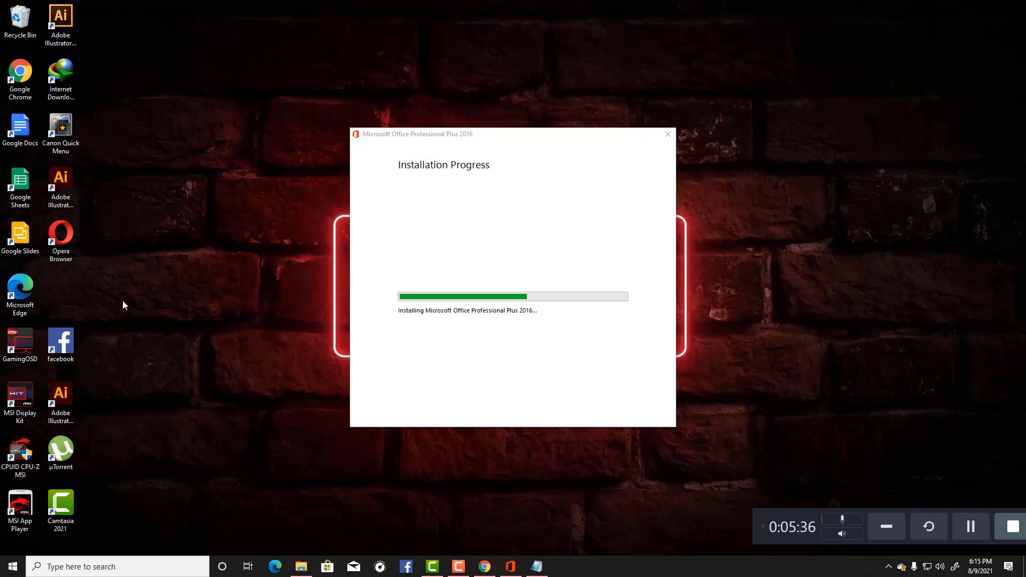
Step: Bring the activation script back up in Notepad and extend its window upward
{"action": "left_click", "coordinate": [536, 566]}
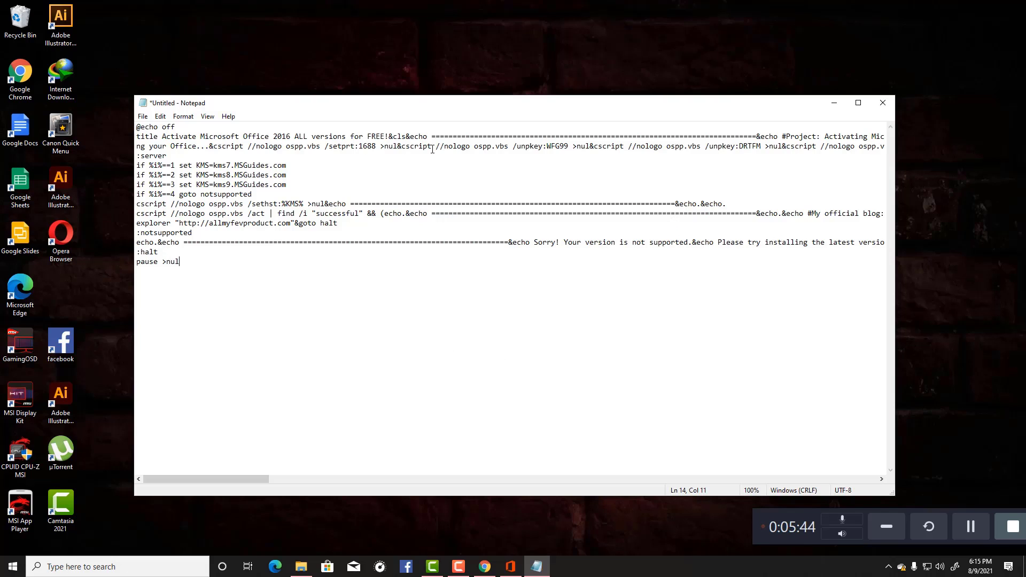
{"action": "left_click_drag", "start_coordinate": [267, 476], "coordinate": [254, 495]}
{"action": "left_click_drag", "start_coordinate": [529, 110], "coordinate": [534, 48]}
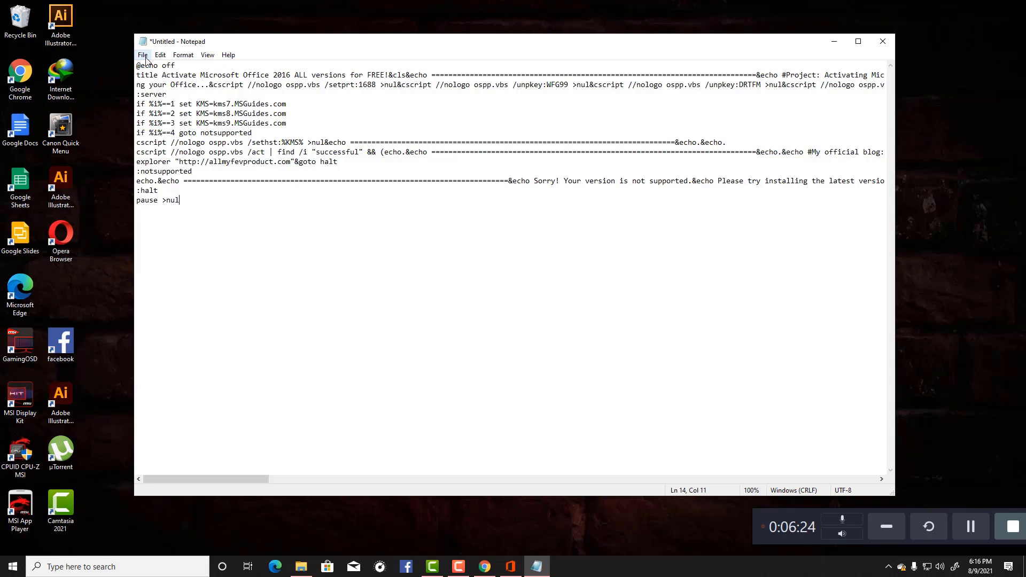
Step: Check the Office installation progress, save the activation script to the desktop as 1click.bat and close Notepad
{"action": "left_click", "coordinate": [510, 567]}
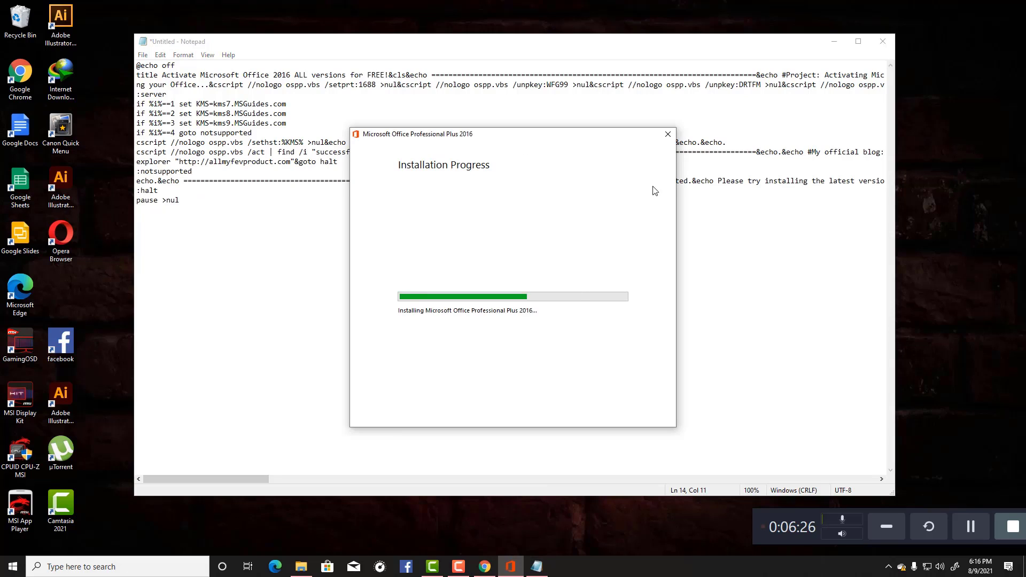
{"action": "left_click", "coordinate": [141, 55]}
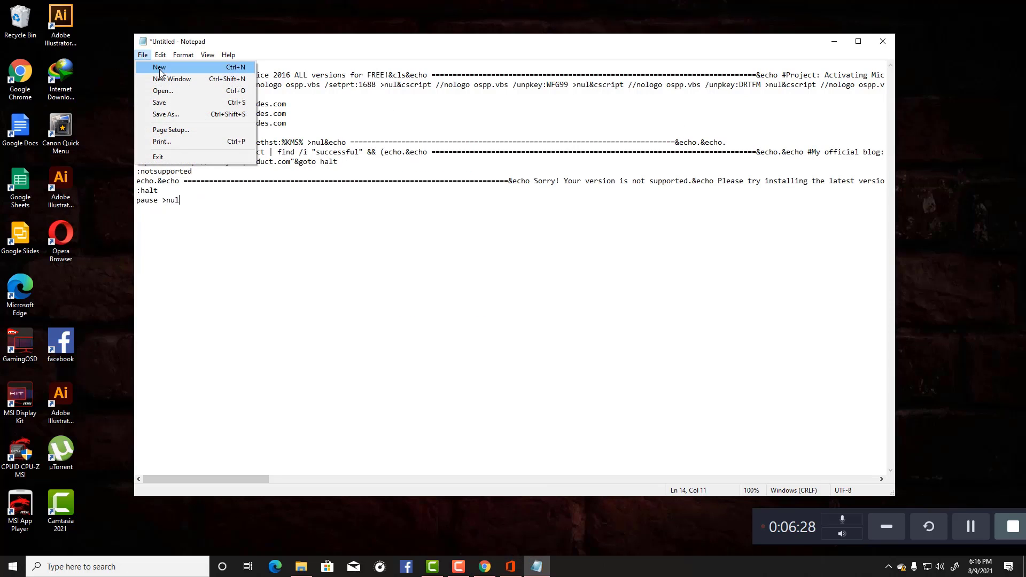
{"action": "left_click", "coordinate": [167, 114]}
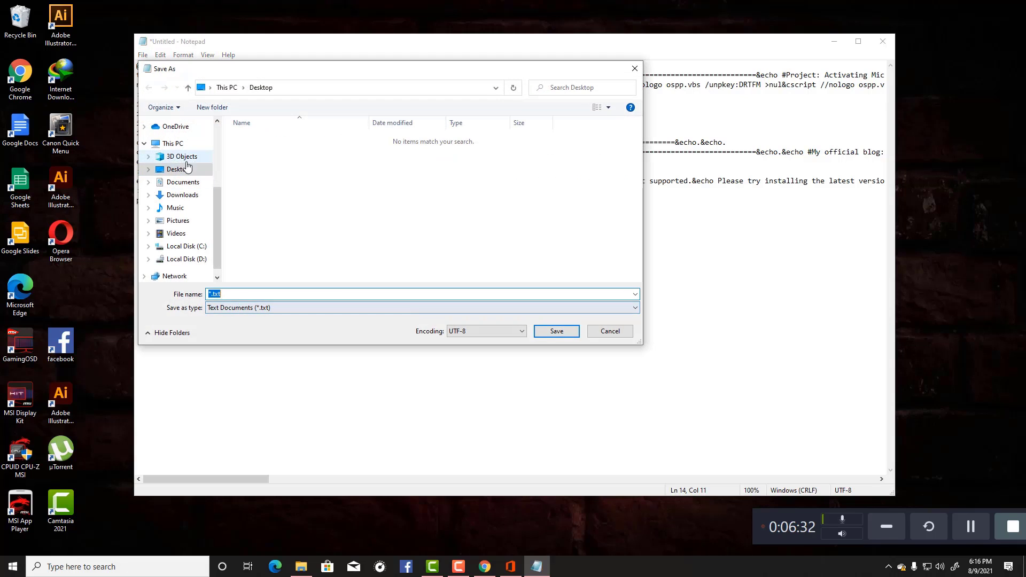
{"action": "double_click", "coordinate": [219, 294]}
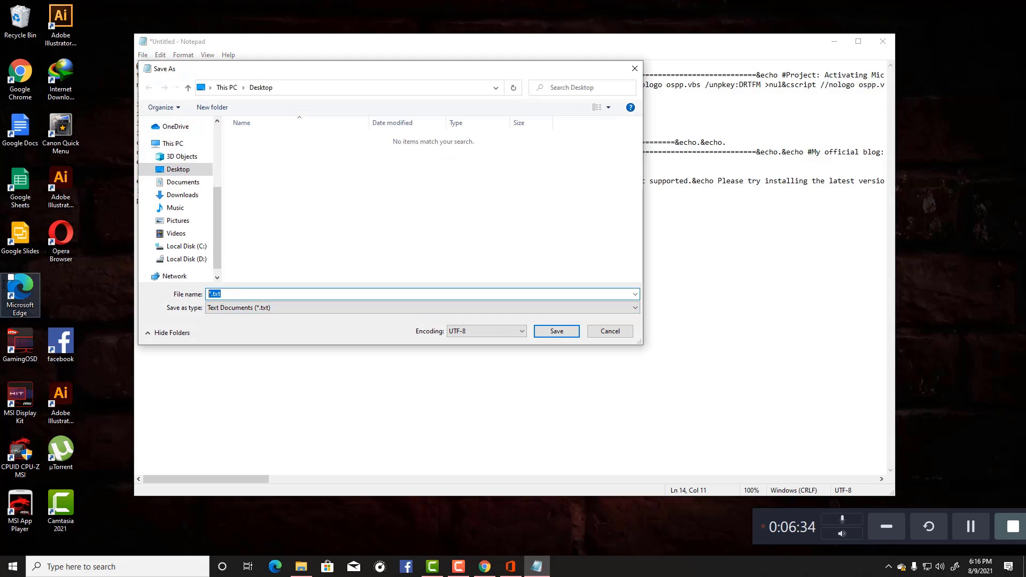
{"action": "key", "text": "BackSpace"}
{"action": "type", "text": "1"}
{"action": "key", "text": "BackSpace"}
{"action": "key", "text": "BackSpace"}
{"action": "type", "text": "click.bat"}
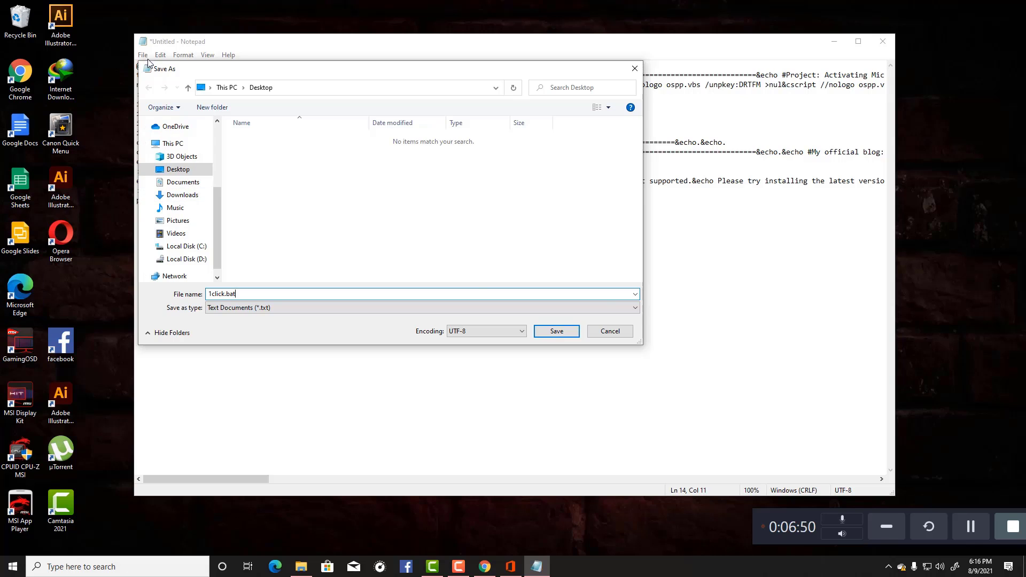
{"action": "left_click", "coordinate": [560, 334]}
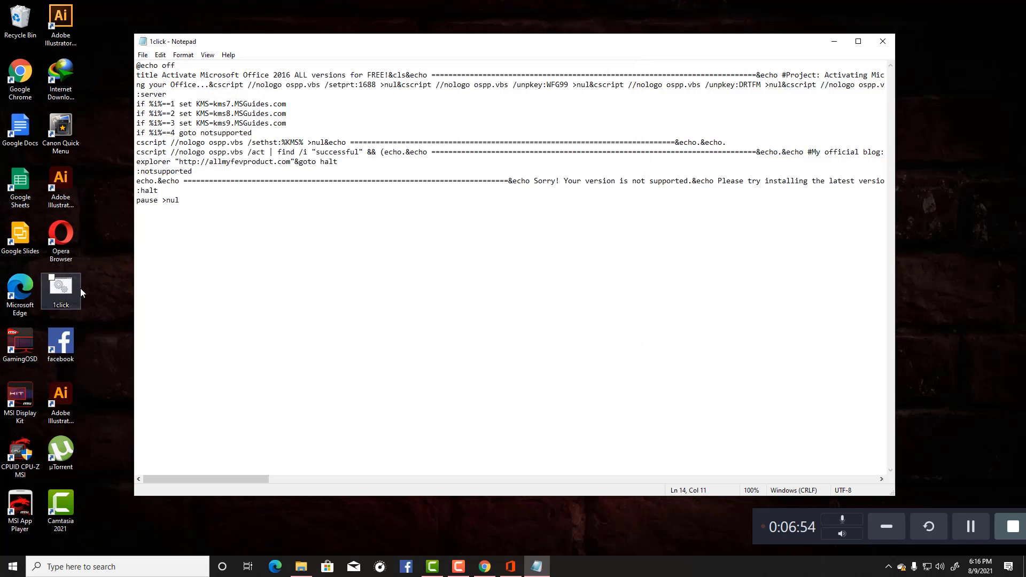
{"action": "left_click", "coordinate": [882, 42]}
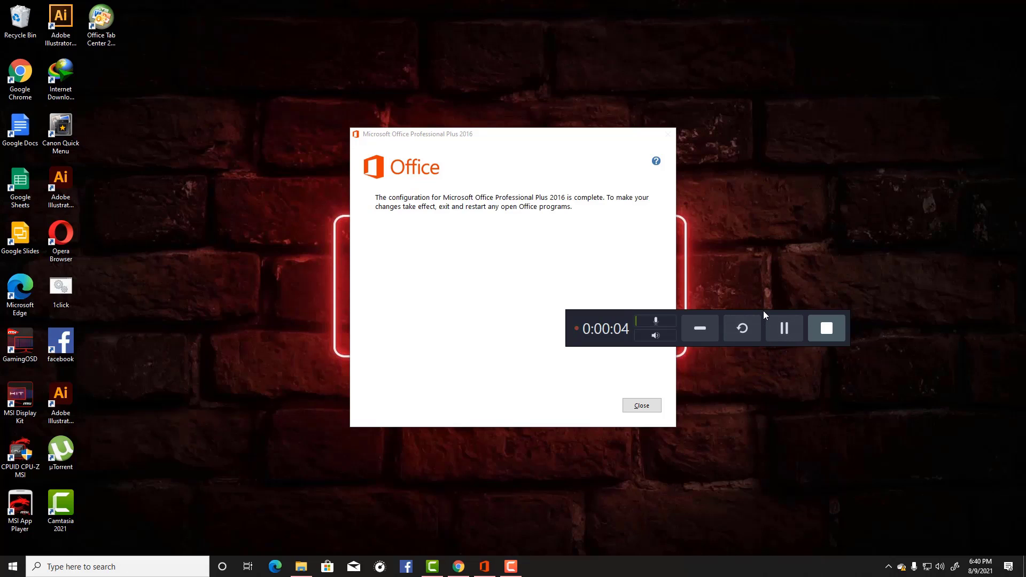
Step: Close the completed Office Professional Plus 2016 setup, dismiss the message and exit the repack installer
{"action": "left_click_drag", "start_coordinate": [763, 309], "coordinate": [930, 532]}
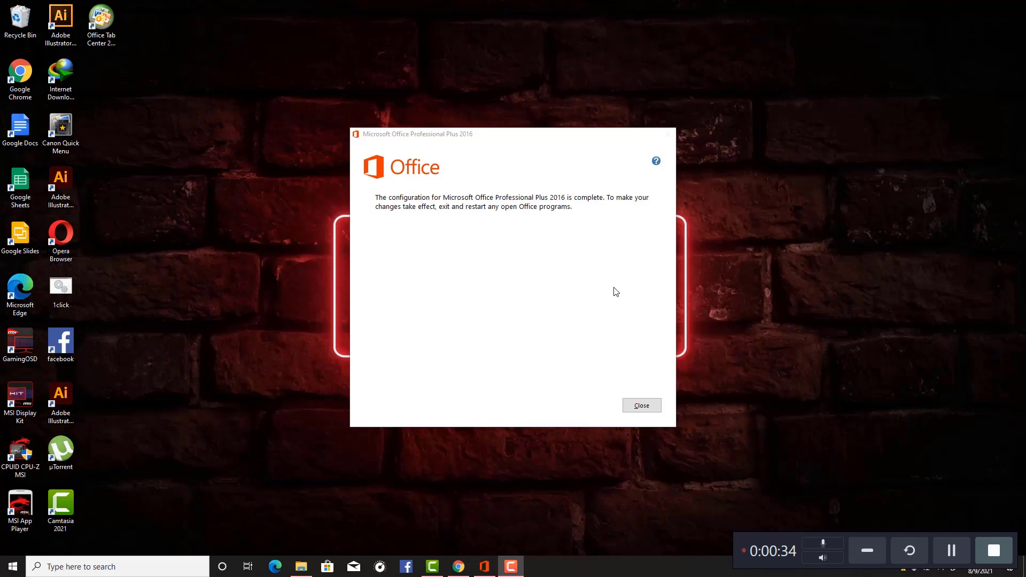
{"action": "left_click", "coordinate": [646, 406]}
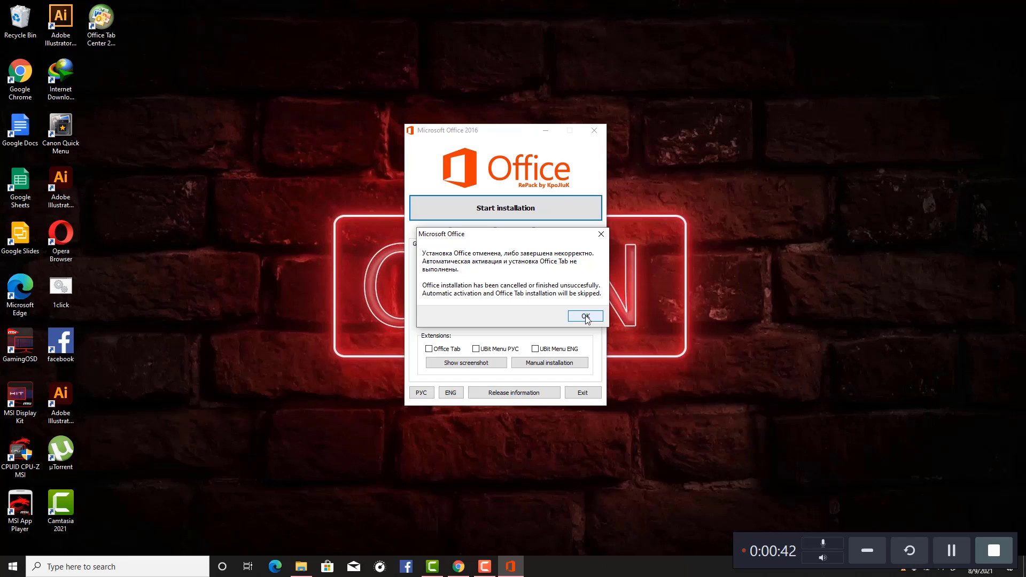
{"action": "left_click", "coordinate": [601, 234]}
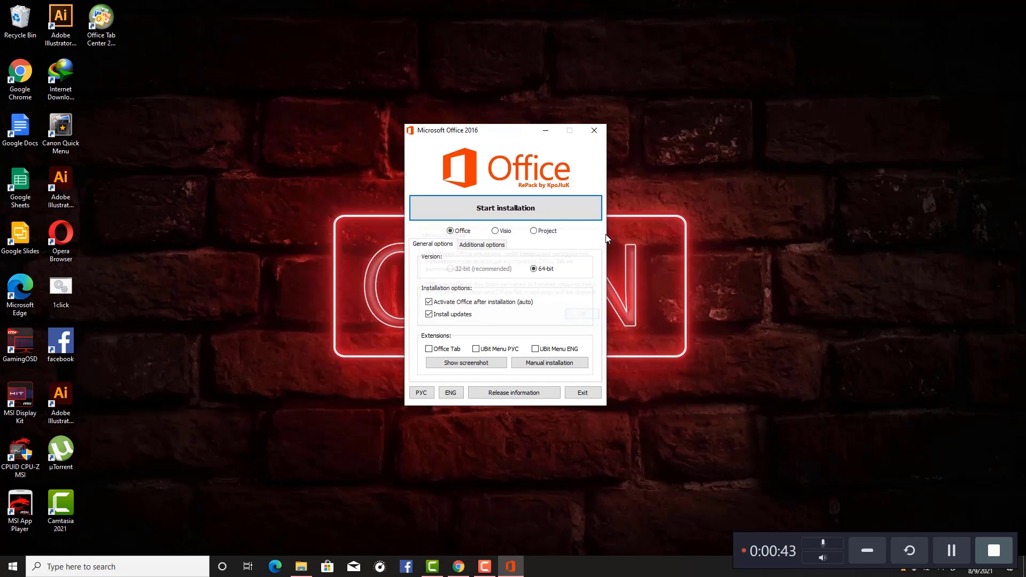
{"action": "left_click", "coordinate": [596, 130]}
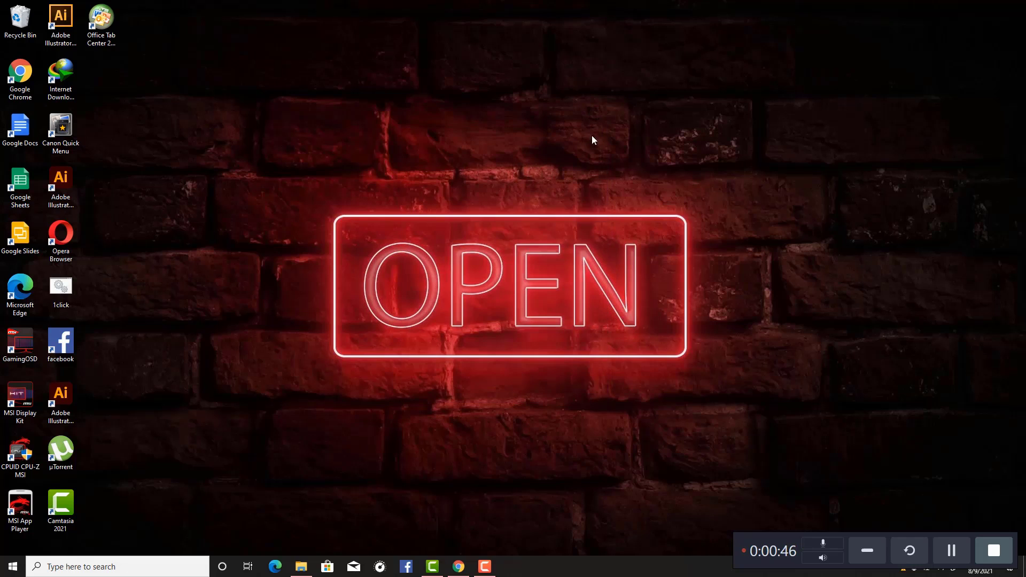
Step: Launch Word 2016, accept the license agreement with the Ask me later update option and create a blank document
{"action": "left_click", "coordinate": [70, 570]}
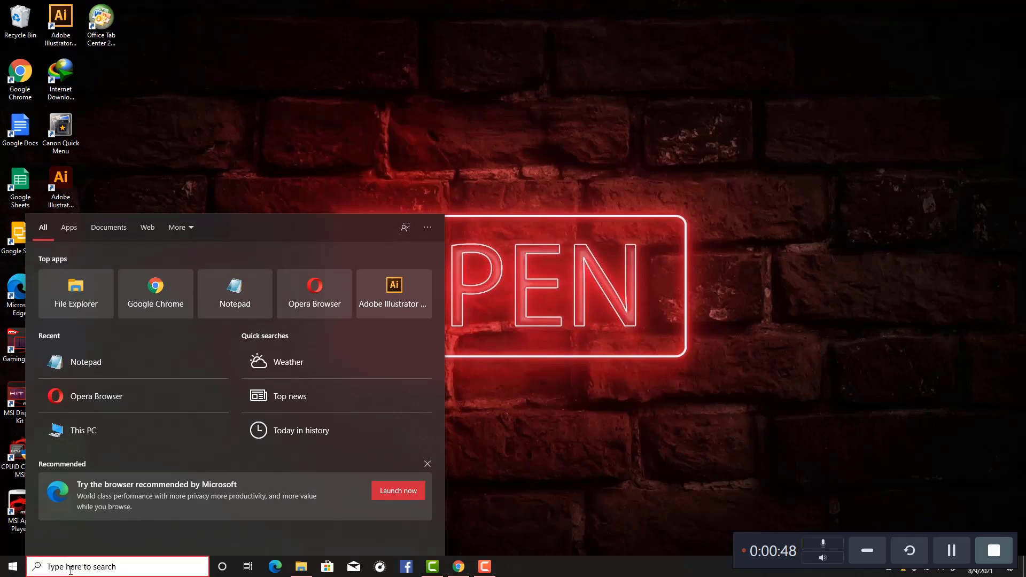
{"action": "type", "text": "wor"}
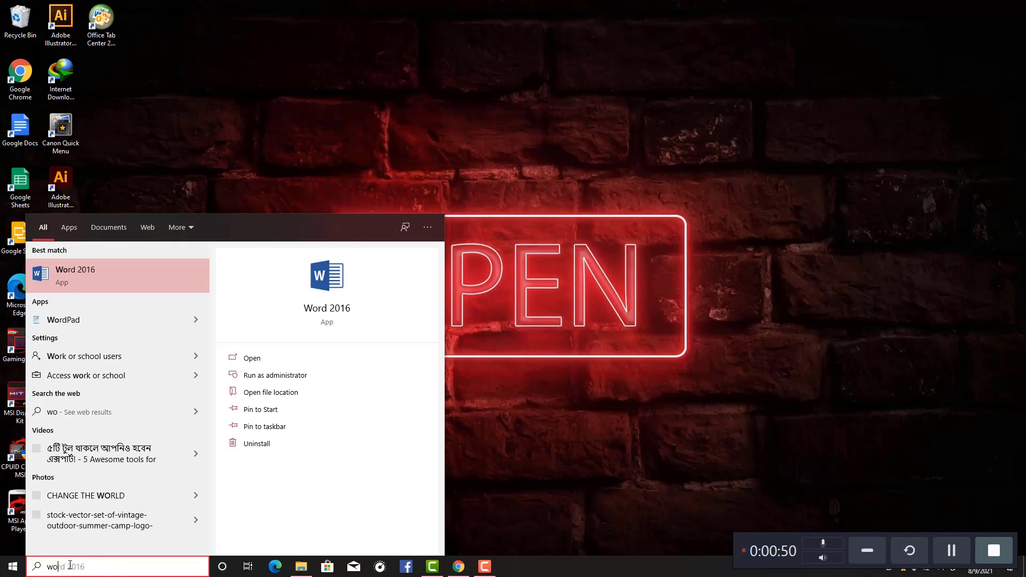
{"action": "left_click", "coordinate": [338, 312]}
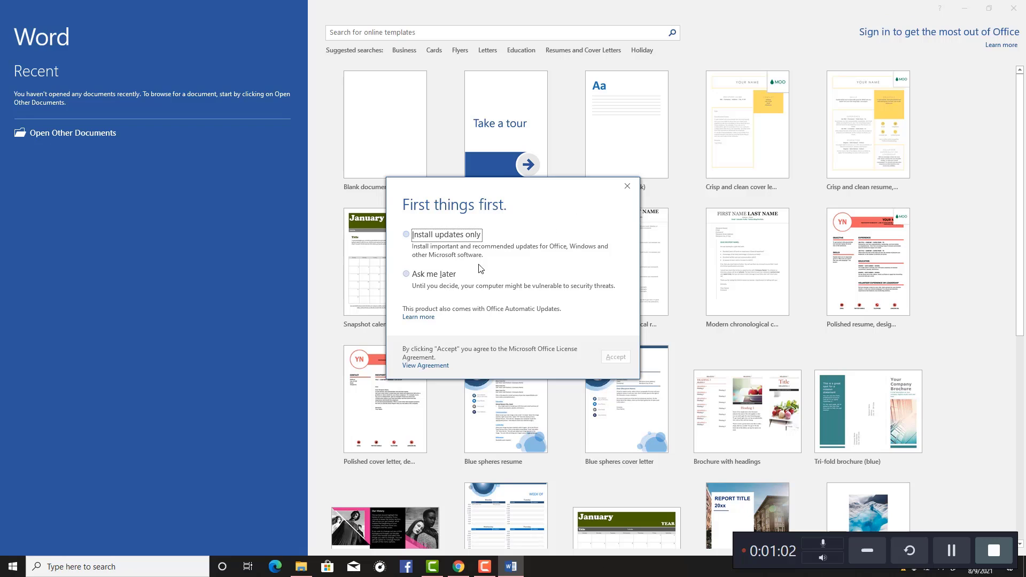
{"action": "left_click", "coordinate": [406, 273]}
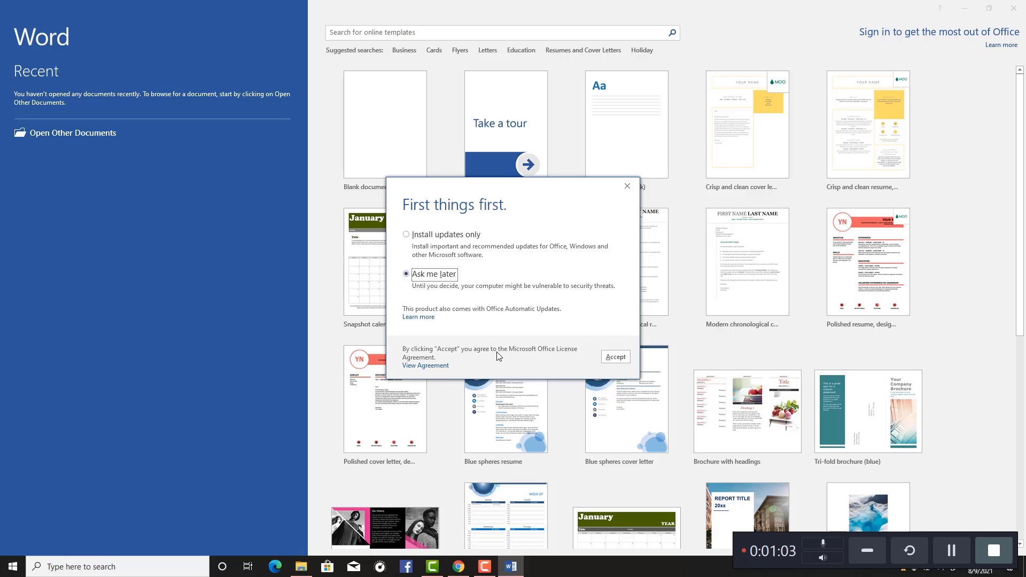
{"action": "left_click", "coordinate": [614, 358]}
{"action": "left_click", "coordinate": [403, 155]}
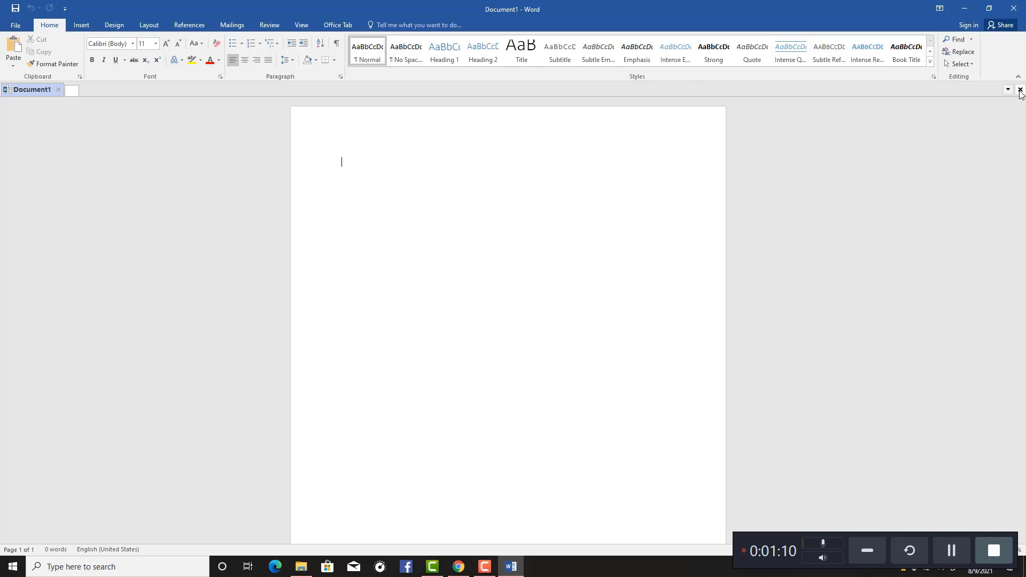
{"action": "left_click", "coordinate": [133, 571]}
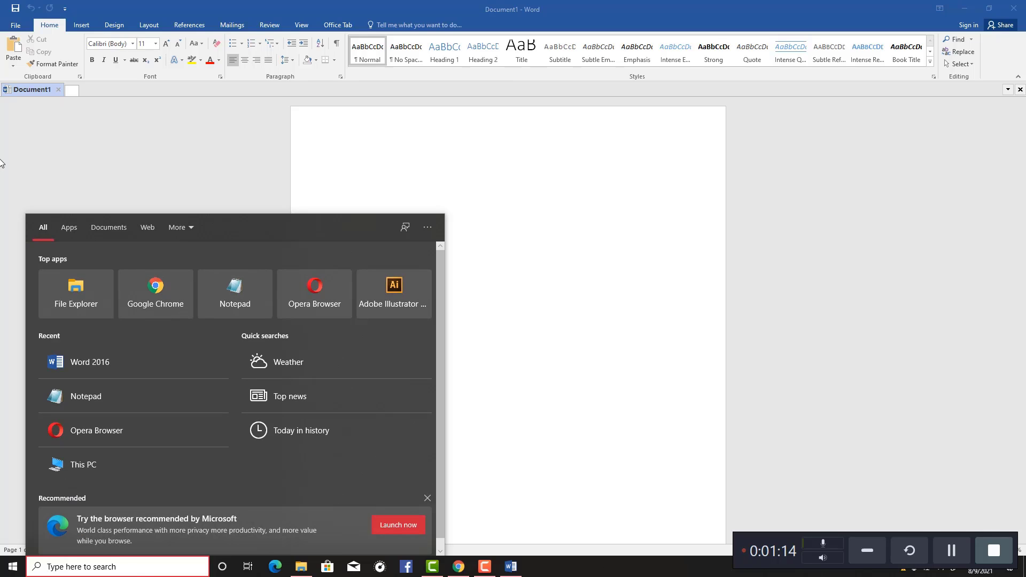
{"action": "type", "text": "wi"}
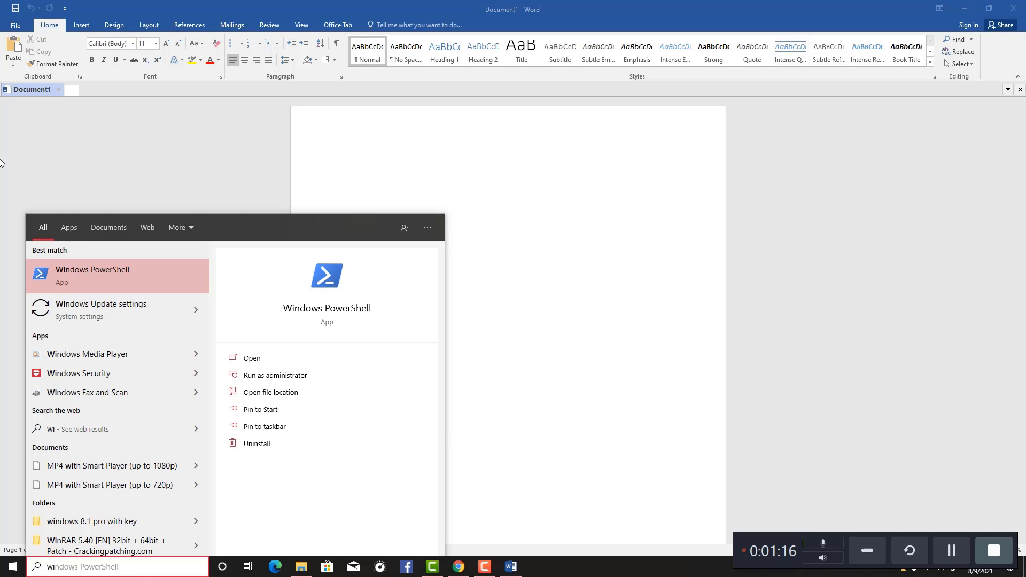
{"action": "key", "text": "BackSpace"}
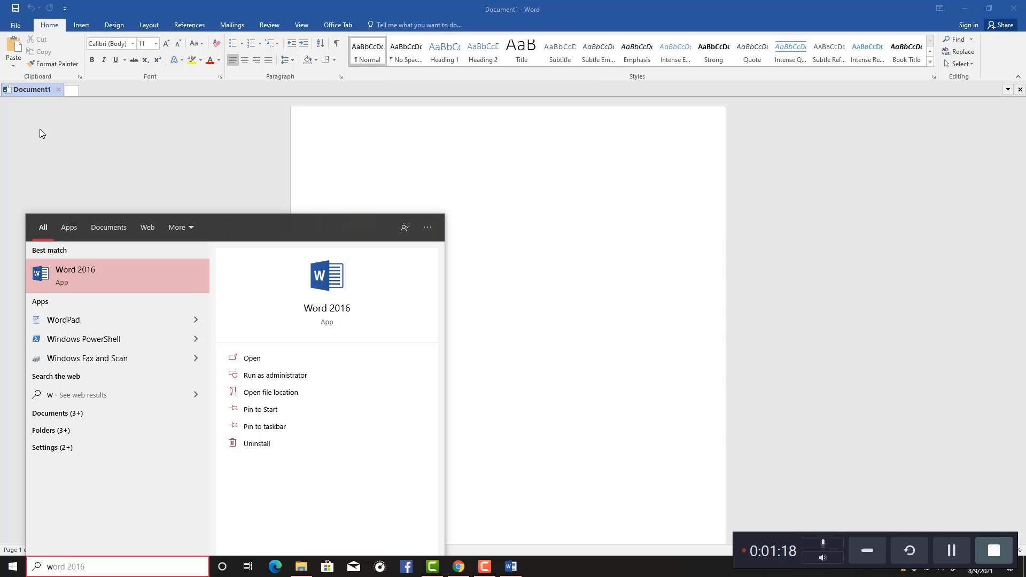
{"action": "left_click", "coordinate": [535, 233]}
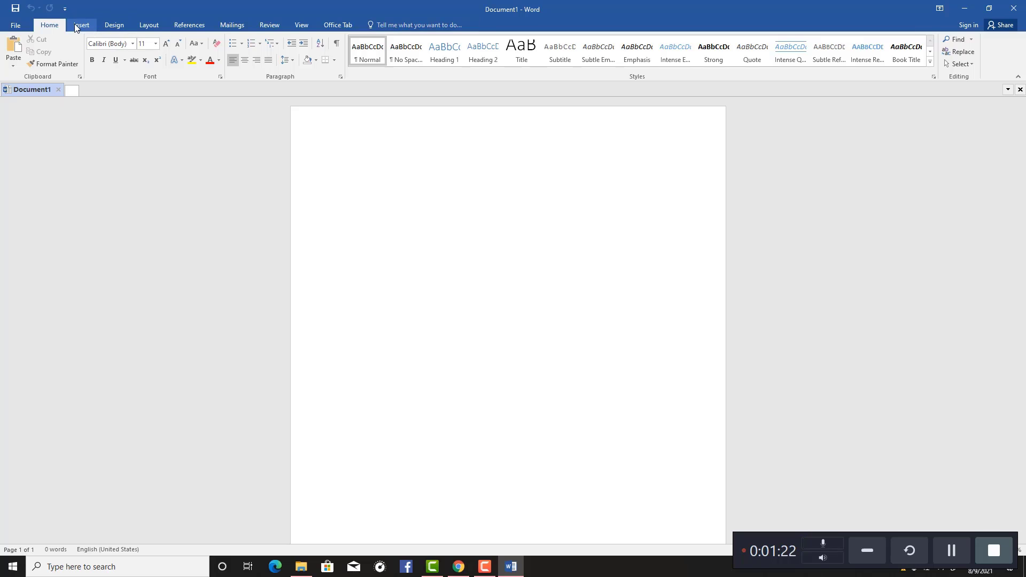
Step: View the general settings in Word Options and close the dialog without changing anything
{"action": "left_click", "coordinate": [16, 25]}
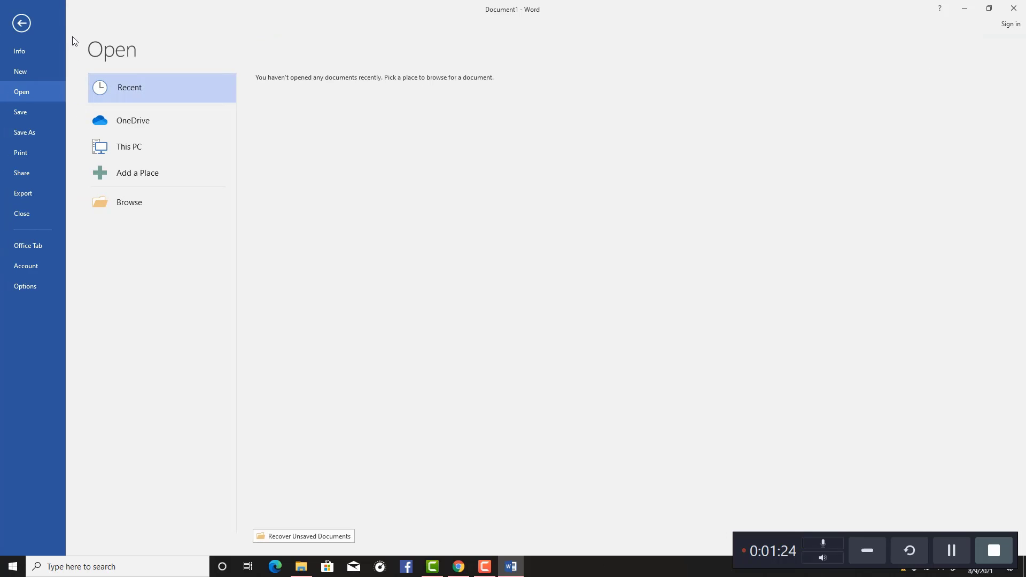
{"action": "left_click", "coordinate": [36, 288]}
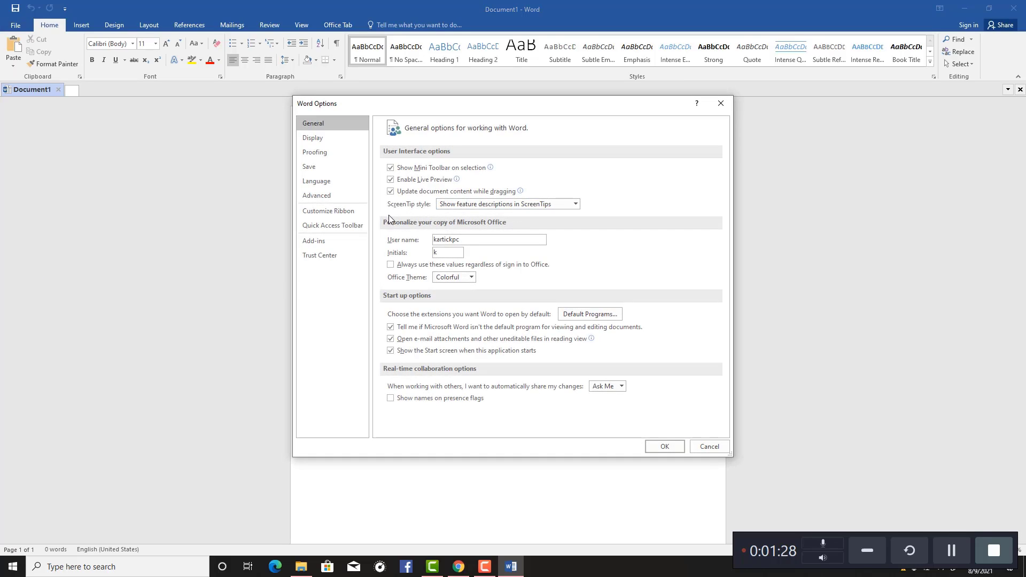
{"action": "left_click", "coordinate": [726, 105]}
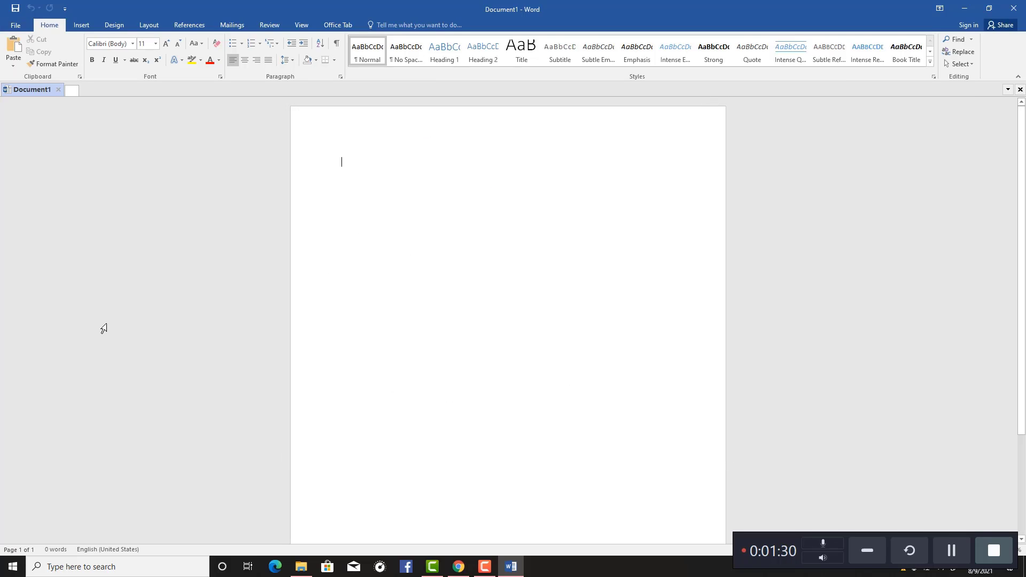
Step: Look through the document's Info and Open pages, check the Office activation status on the Account page and close Word
{"action": "left_click", "coordinate": [16, 28]}
{"action": "left_click", "coordinate": [27, 57]}
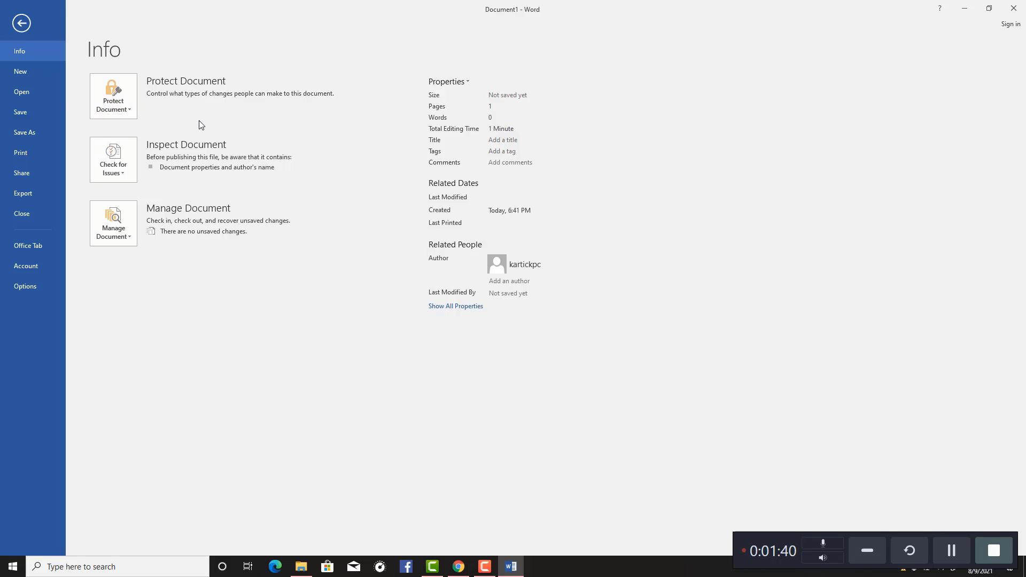
{"action": "left_click", "coordinate": [33, 79]}
{"action": "left_click", "coordinate": [37, 95]}
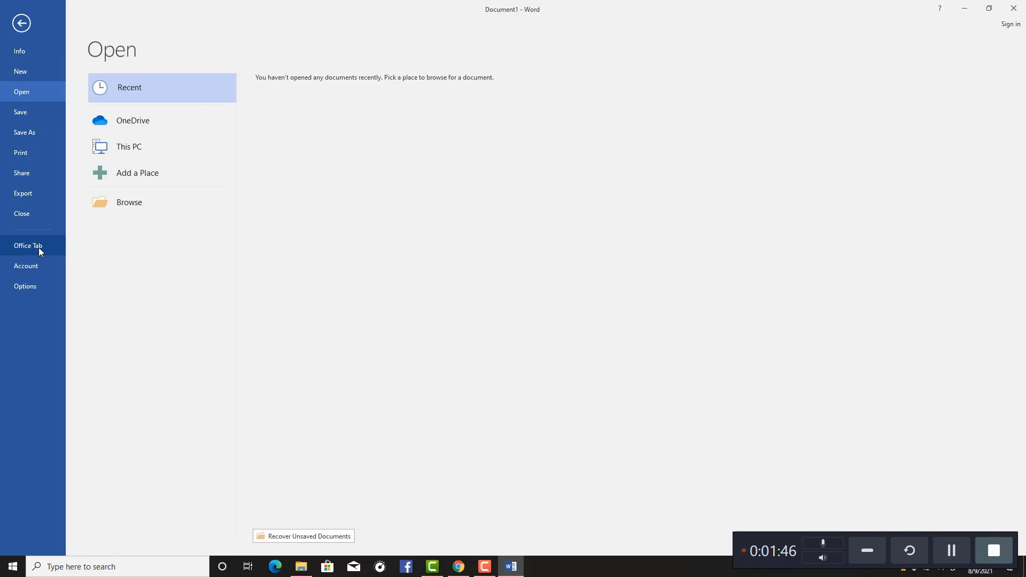
{"action": "left_click", "coordinate": [38, 267]}
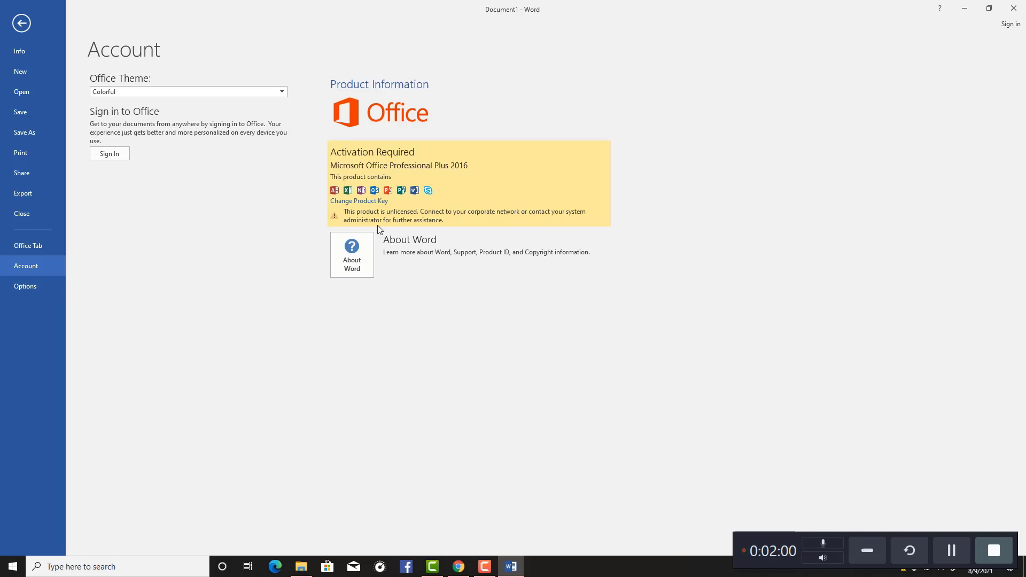
{"action": "left_click", "coordinate": [1012, 8]}
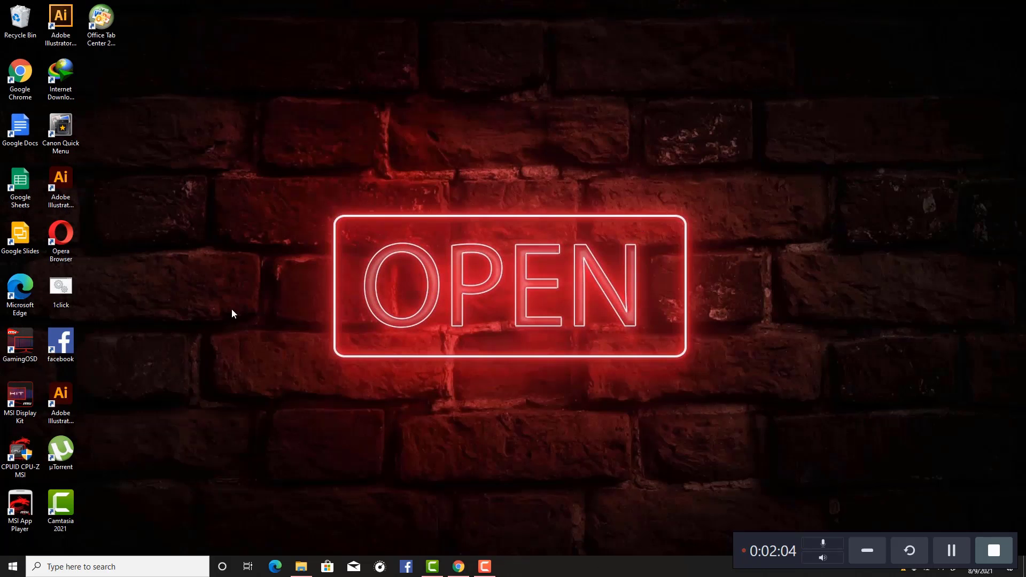
Step: Move the 1click batch file to the middle of the desktop and run it as administrator
{"action": "left_click_drag", "start_coordinate": [524, 264], "coordinate": [518, 234]}
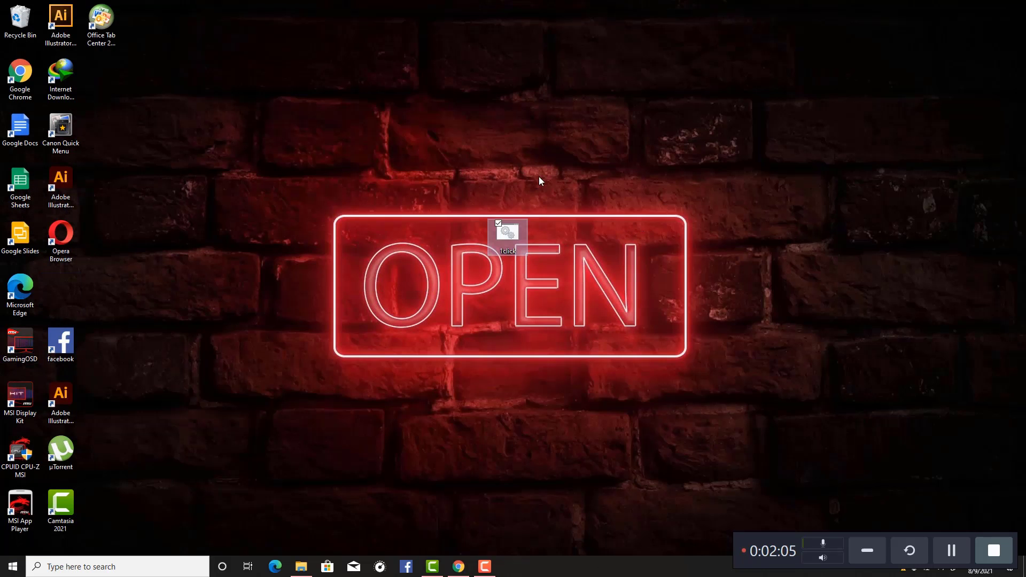
{"action": "left_click", "coordinate": [566, 248]}
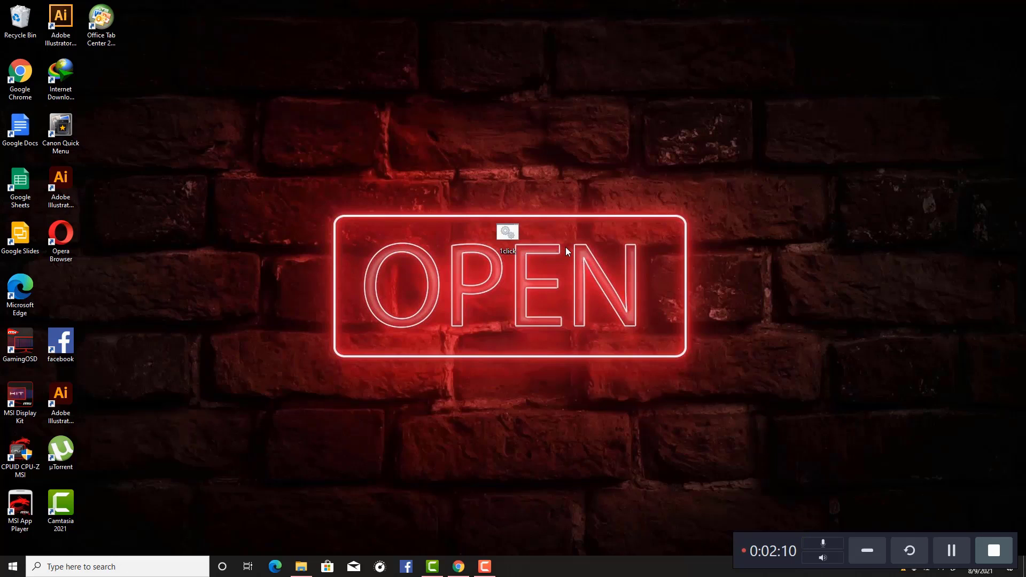
{"action": "right_click", "coordinate": [500, 236]}
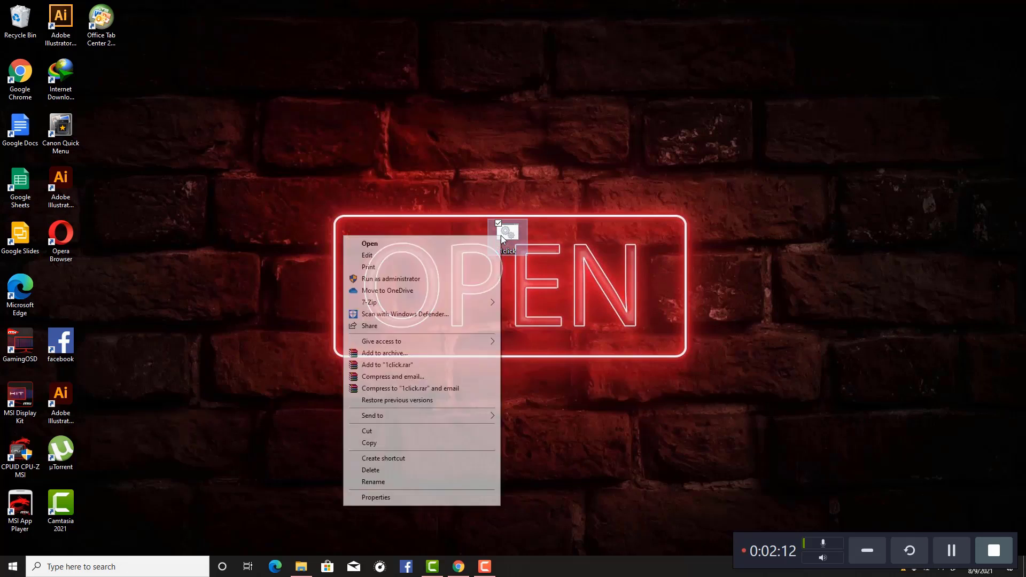
{"action": "left_click", "coordinate": [395, 279]}
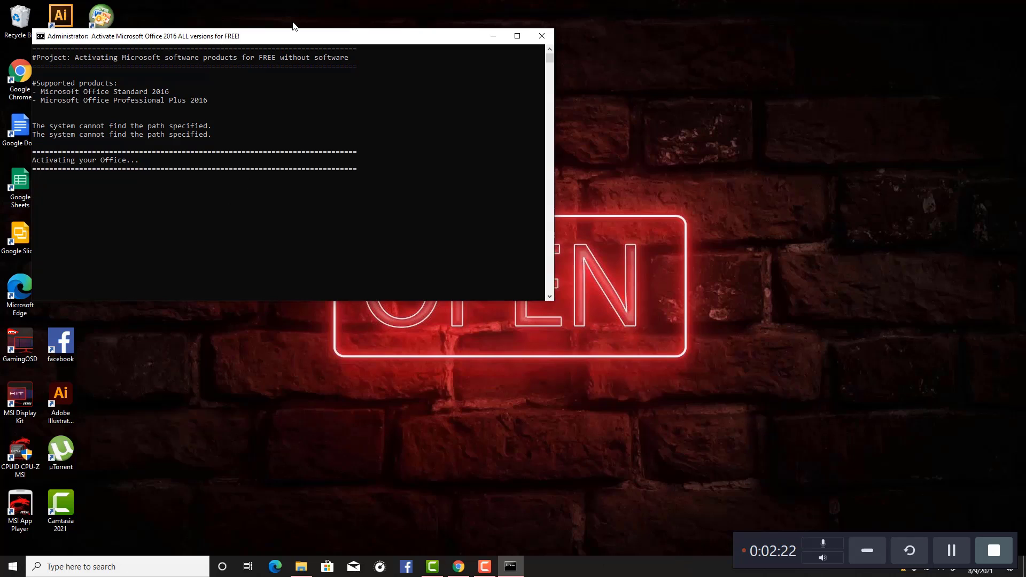
Step: Enlarge the activation script's command window in height and width and reposition it on the desktop
{"action": "left_click_drag", "start_coordinate": [283, 37], "coordinate": [329, 30]}
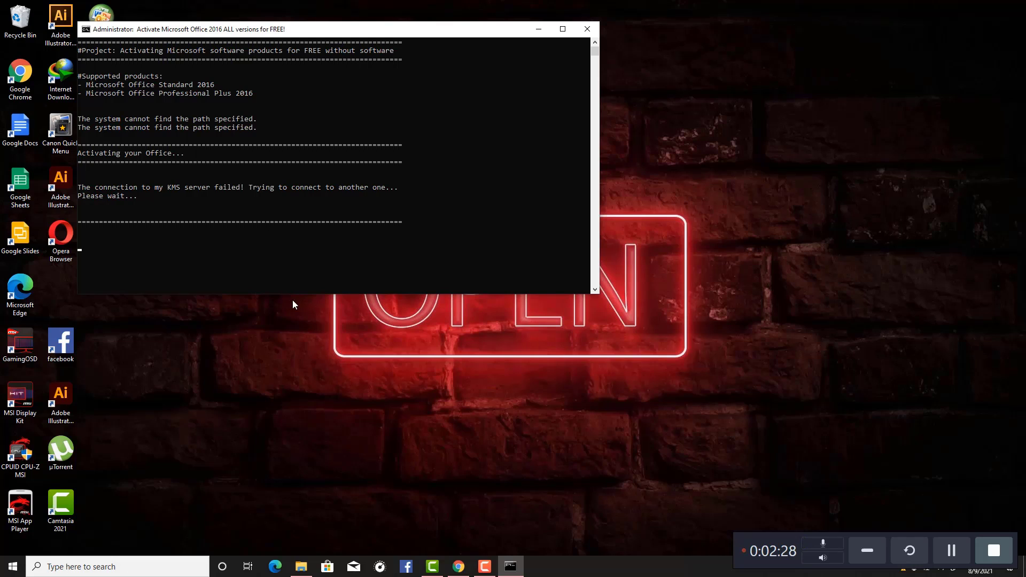
{"action": "left_click_drag", "start_coordinate": [292, 293], "coordinate": [292, 437]}
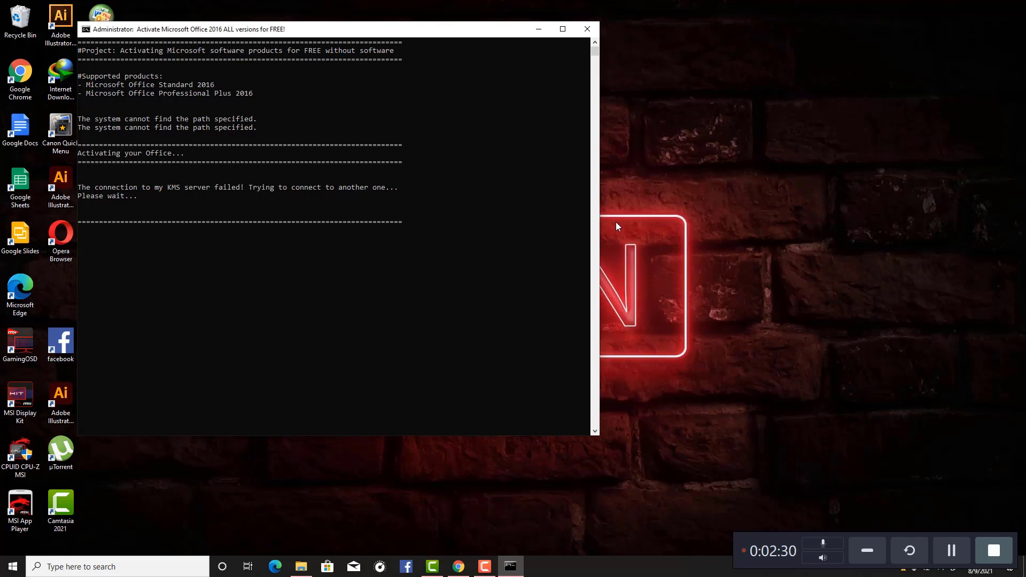
{"action": "left_click_drag", "start_coordinate": [601, 215], "coordinate": [876, 216]}
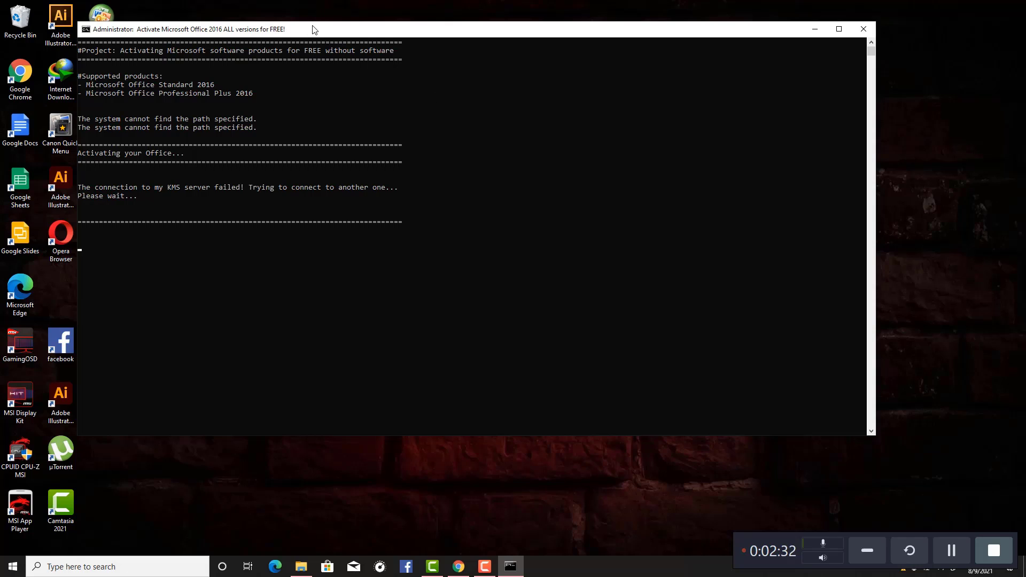
{"action": "left_click_drag", "start_coordinate": [308, 34], "coordinate": [288, 37]}
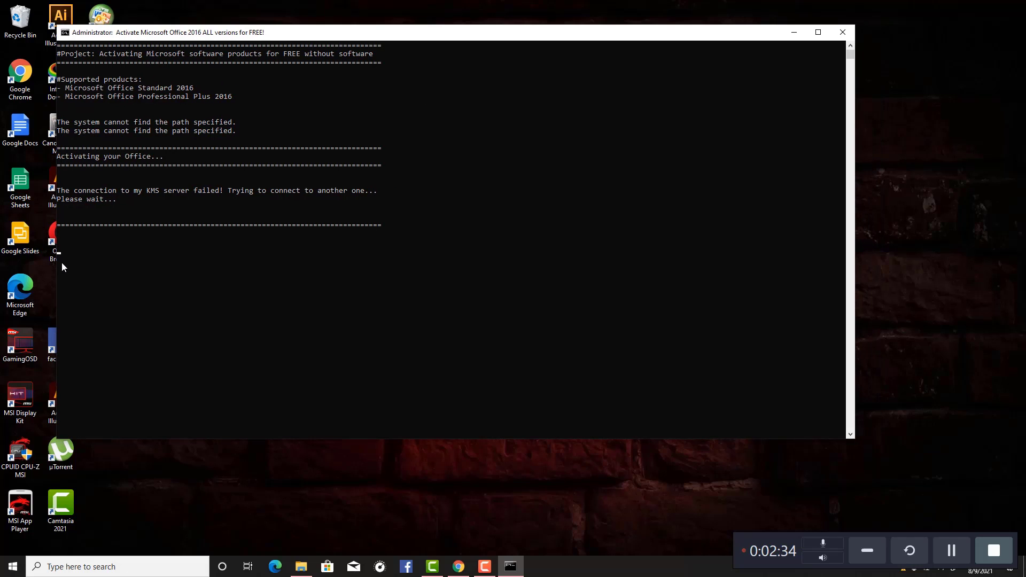
Step: Widen the activation script's command window to the desktop's edge and move it up to the top of the desktop
{"action": "left_click_drag", "start_coordinate": [56, 264], "coordinate": [2, 273]}
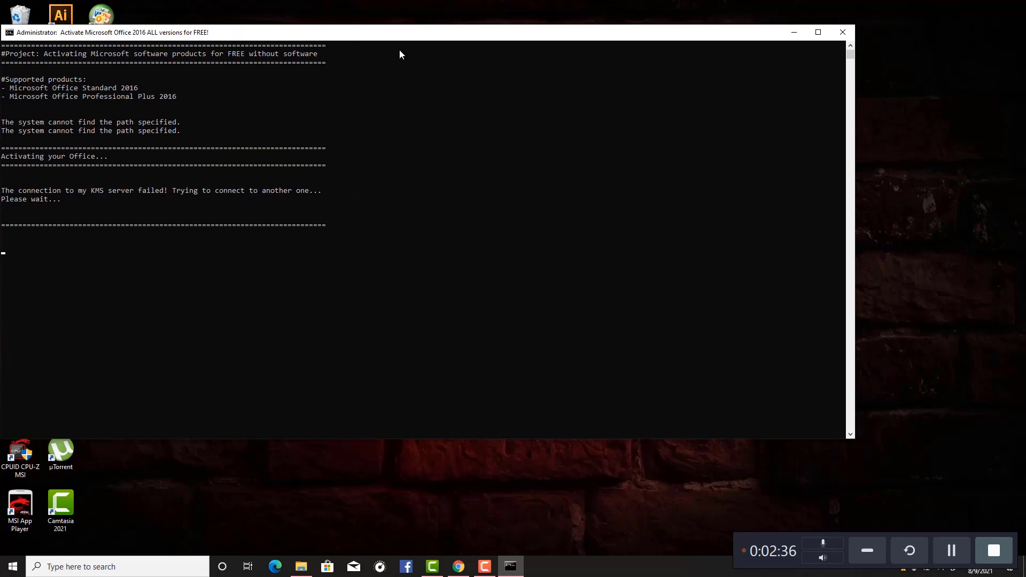
{"action": "left_click_drag", "start_coordinate": [405, 35], "coordinate": [406, 15]}
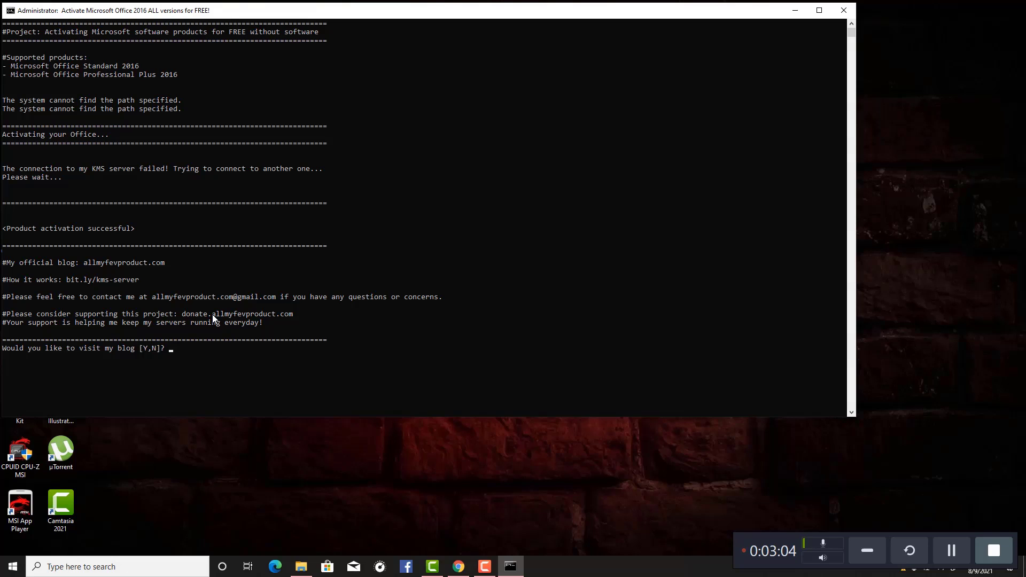
{"action": "left_click_drag", "start_coordinate": [213, 318], "coordinate": [297, 318]}
{"action": "left_click", "coordinate": [296, 373]}
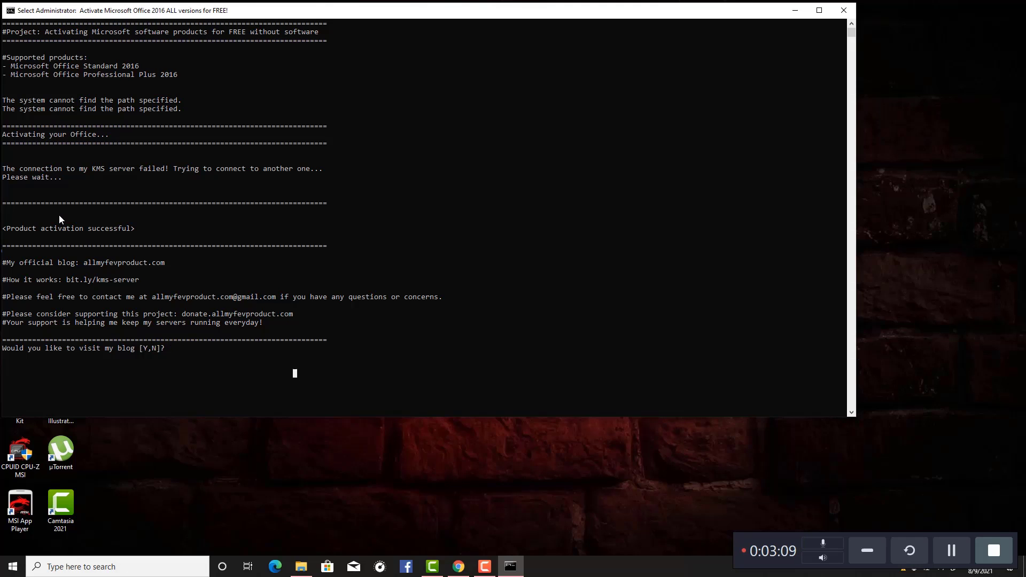
Step: Answer Y to the script's blog prompt and start closing the Opera window that opens
{"action": "key", "text": "y"}
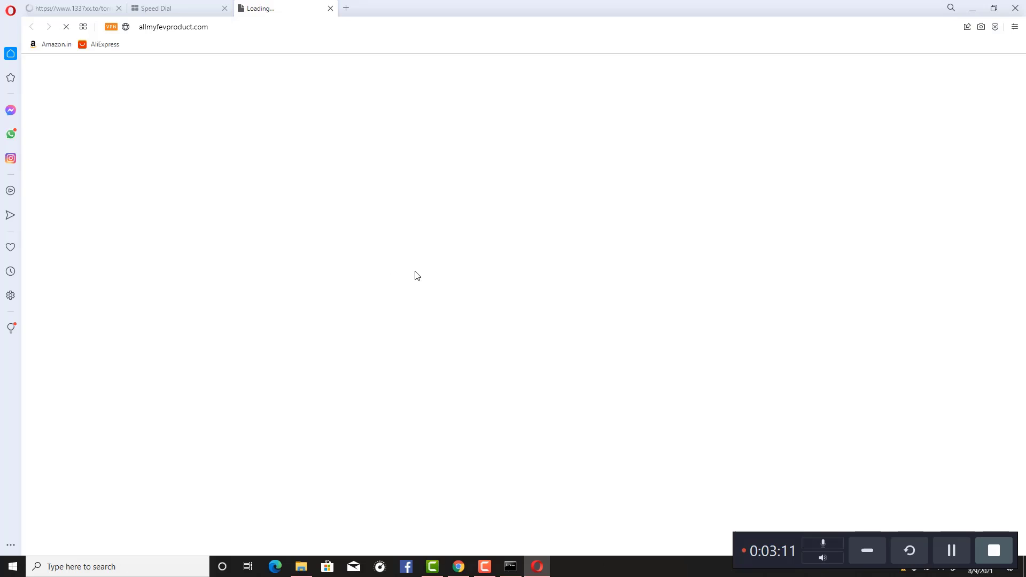
{"action": "left_click", "coordinate": [1014, 8]}
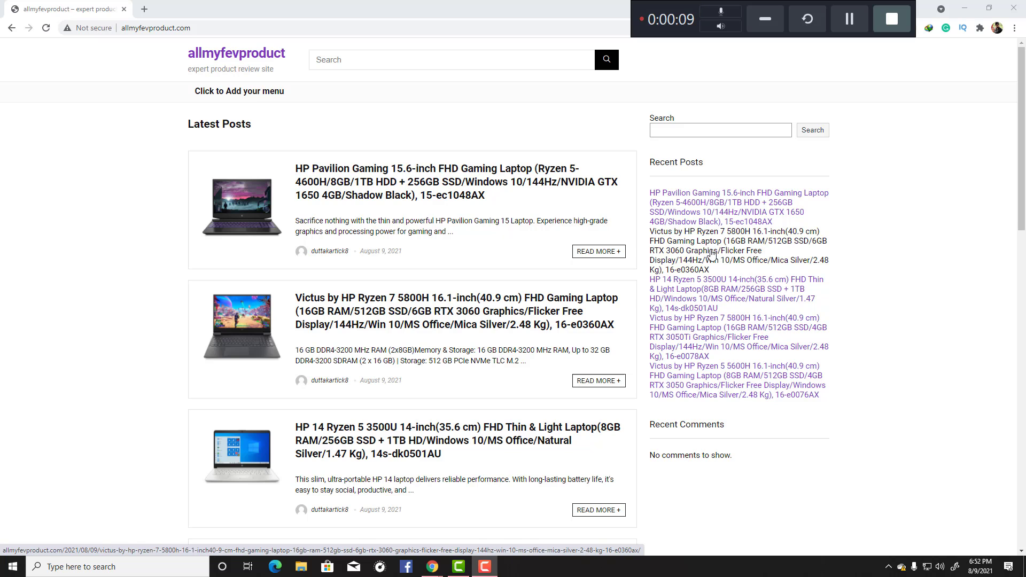
Step: Browse the latest posts on allmyfevproduct.com and open the HP Pavilion Gaming 15-ec1051AX laptop article
{"action": "scroll", "coordinate": [629, 294], "scroll_direction": "down", "scroll_amount": 9}
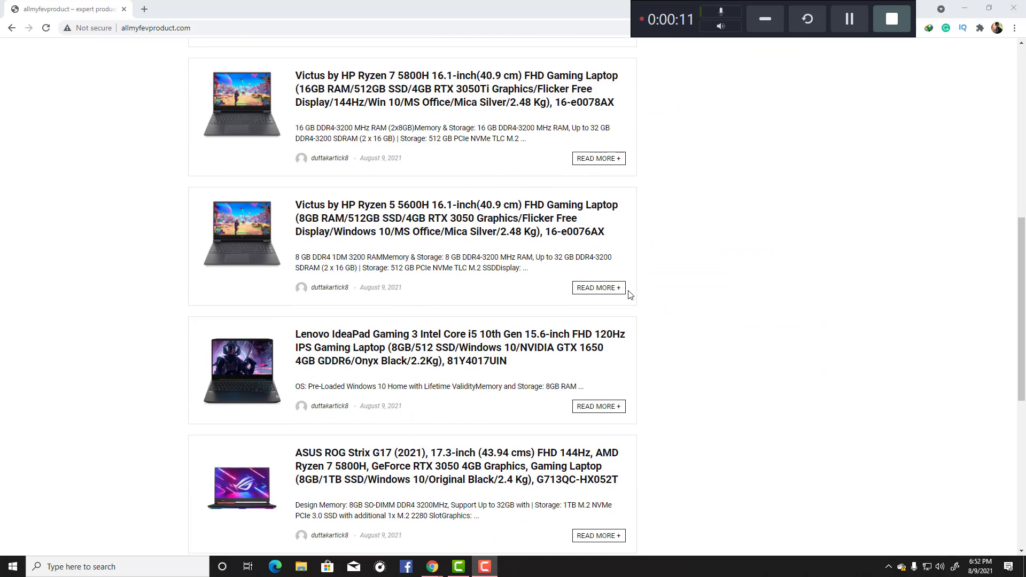
{"action": "scroll", "coordinate": [630, 294], "scroll_direction": "down", "scroll_amount": 8}
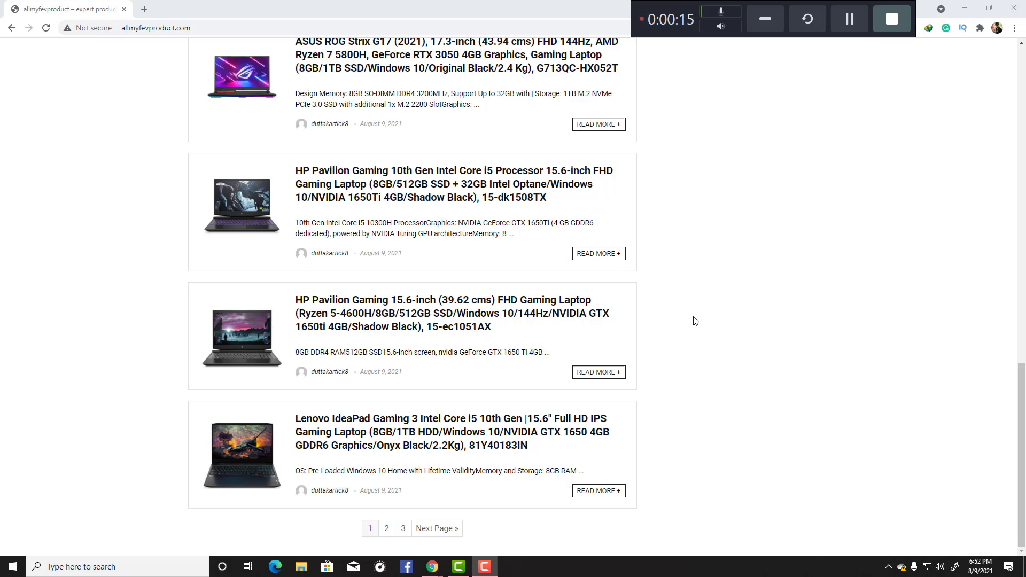
{"action": "left_click", "coordinate": [443, 310]}
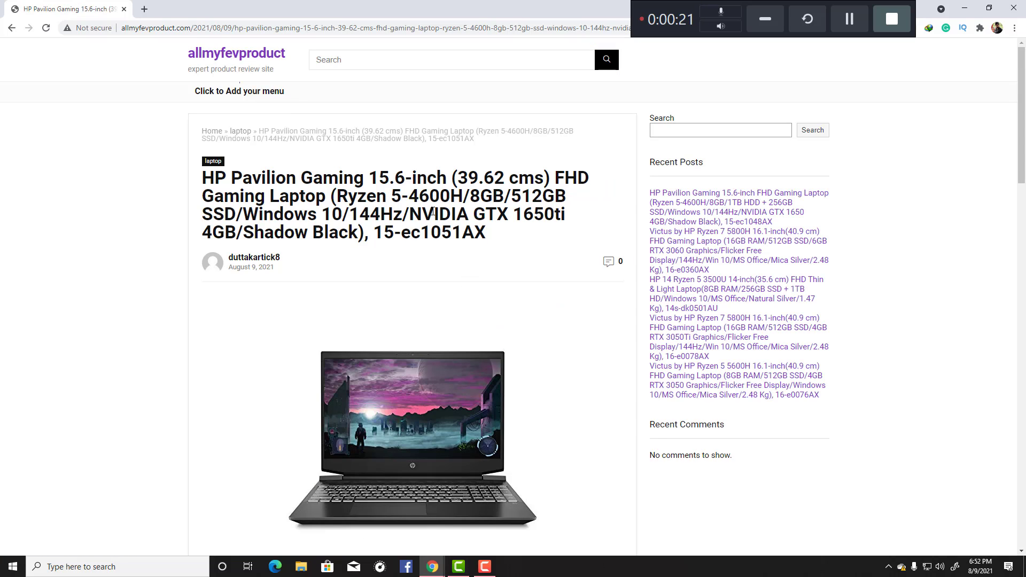
Step: Look through the HP Pavilion laptop article, including its photos, purchase link, specifications and related articles
{"action": "scroll", "coordinate": [428, 214], "scroll_direction": "down", "scroll_amount": 12}
{"action": "scroll", "coordinate": [418, 220], "scroll_direction": "down", "scroll_amount": 5}
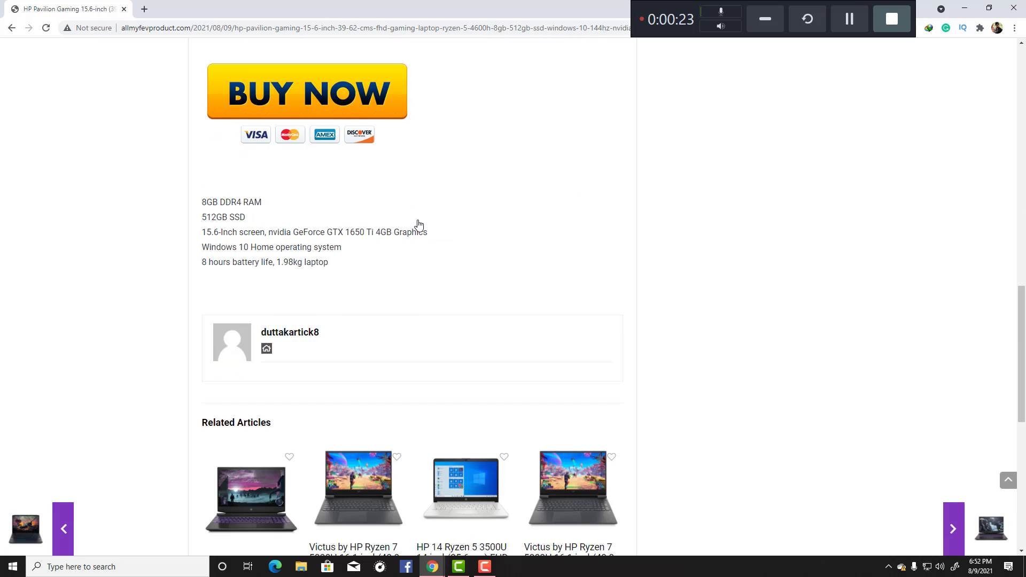
{"action": "scroll", "coordinate": [418, 224], "scroll_direction": "up", "scroll_amount": 15}
{"action": "scroll", "coordinate": [418, 221], "scroll_direction": "down", "scroll_amount": 2}
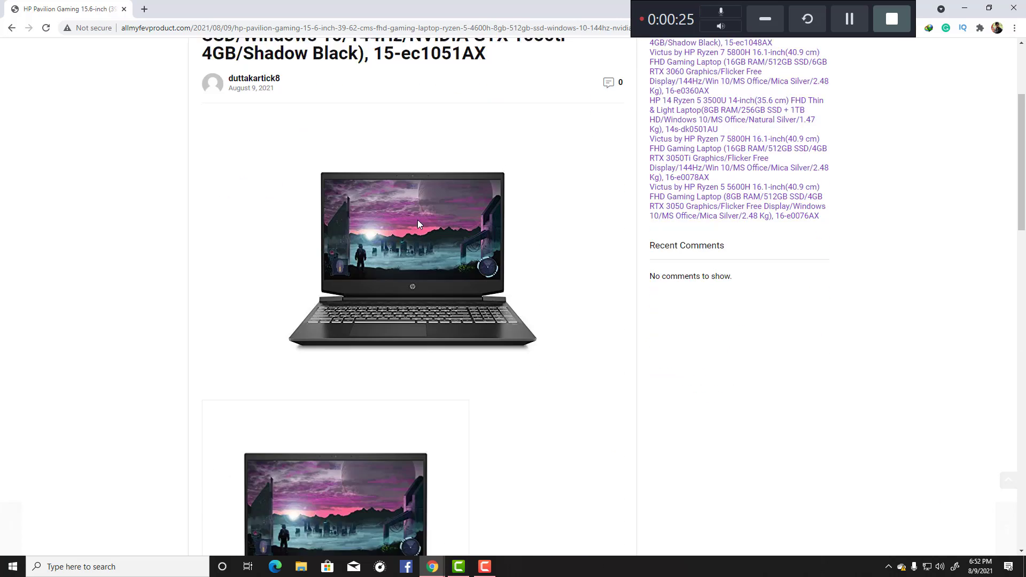
{"action": "scroll", "coordinate": [418, 220], "scroll_direction": "up", "scroll_amount": 4}
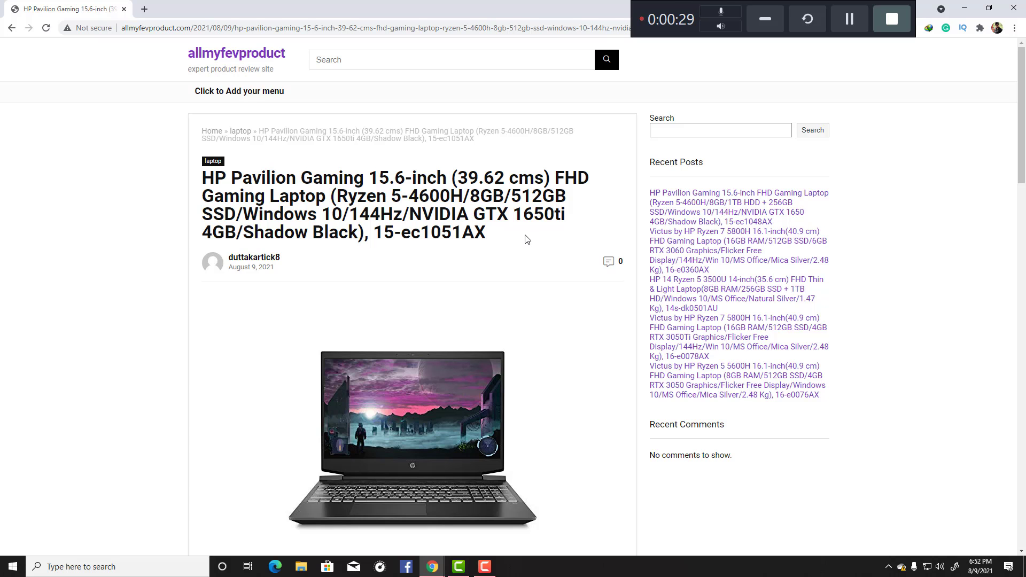
{"action": "scroll", "coordinate": [525, 240], "scroll_direction": "down", "scroll_amount": 15}
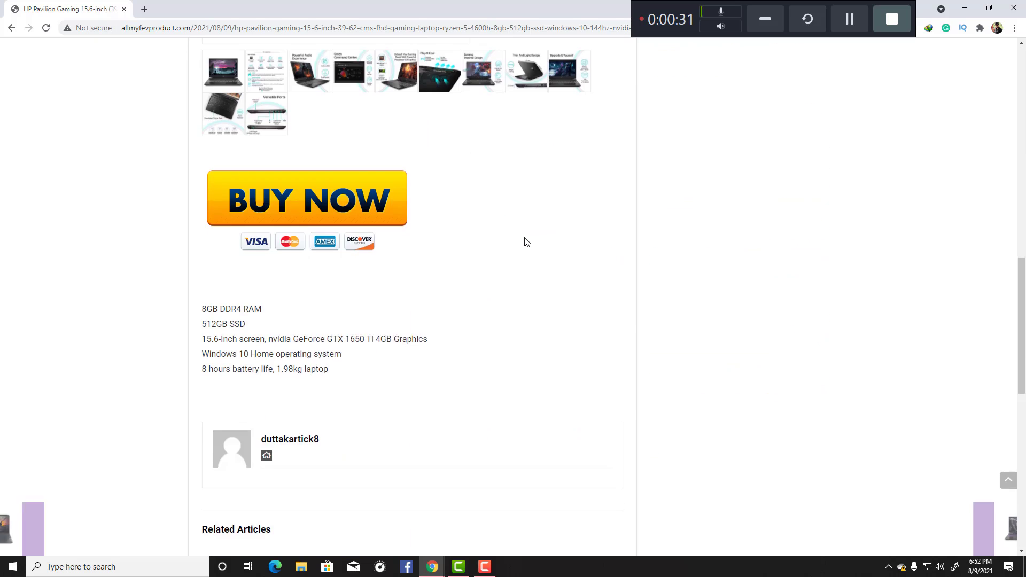
{"action": "scroll", "coordinate": [577, 256], "scroll_direction": "down", "scroll_amount": 2}
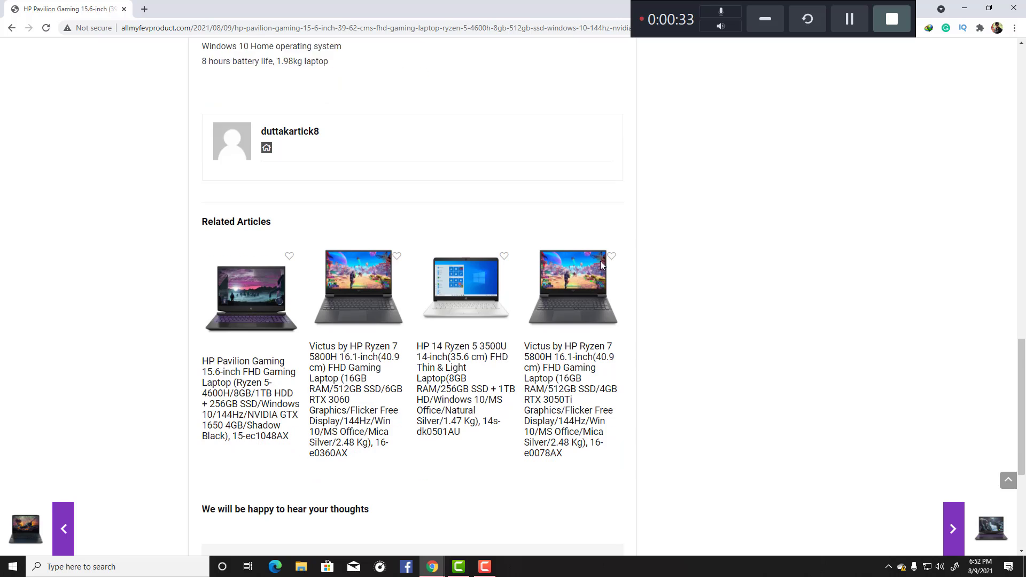
{"action": "scroll", "coordinate": [590, 270], "scroll_direction": "up", "scroll_amount": 17}
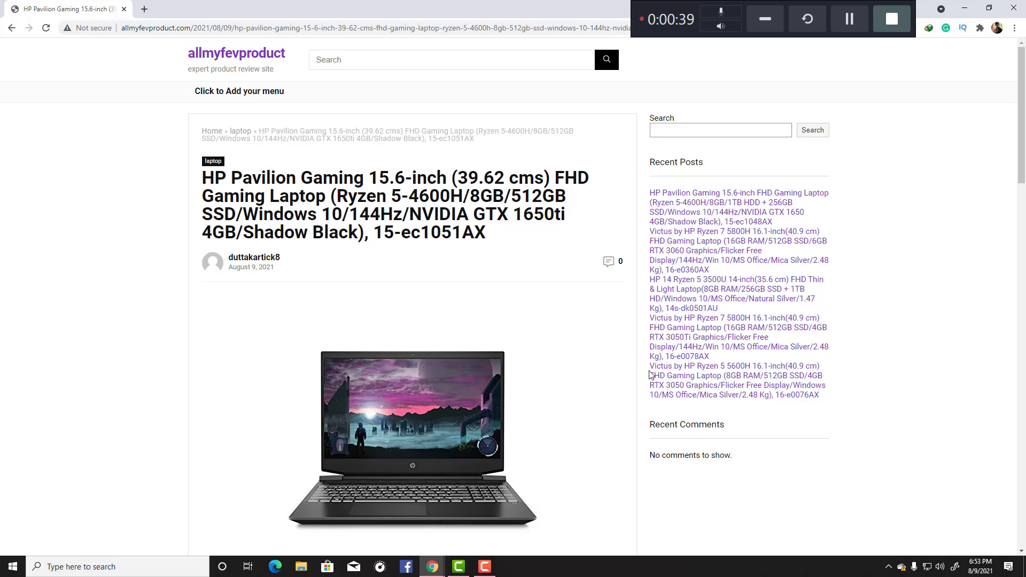
{"action": "mouse_move", "coordinate": [467, 463]}
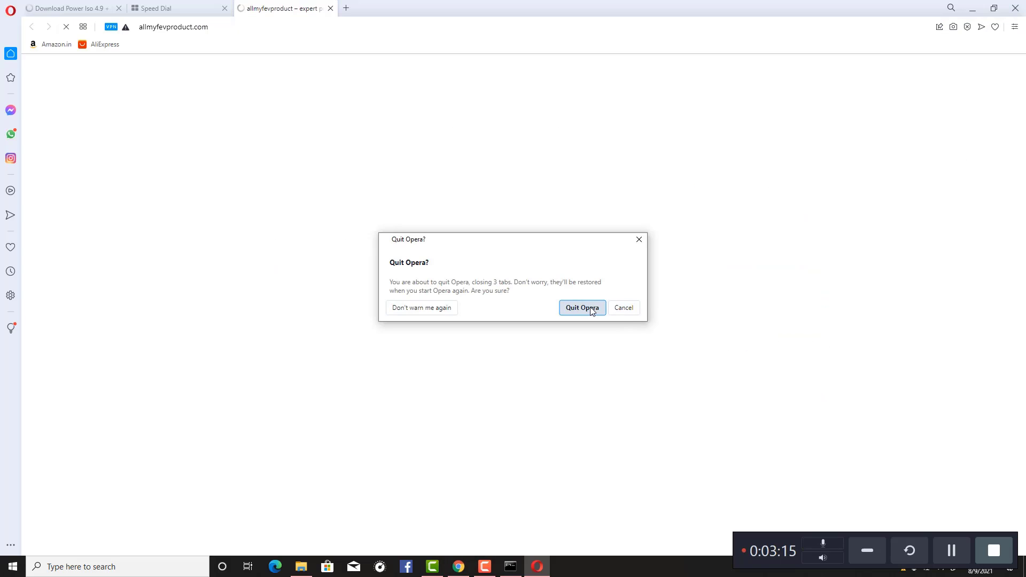
Step: Confirm quitting Opera, make the activation script's command window taller and close it
{"action": "left_click", "coordinate": [583, 307]}
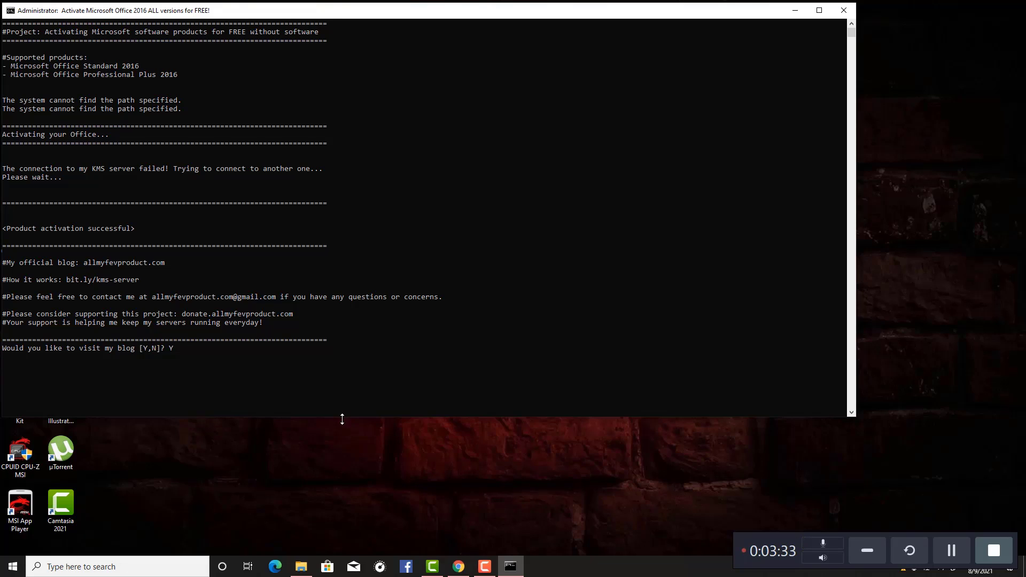
{"action": "left_click_drag", "start_coordinate": [342, 419], "coordinate": [344, 473]}
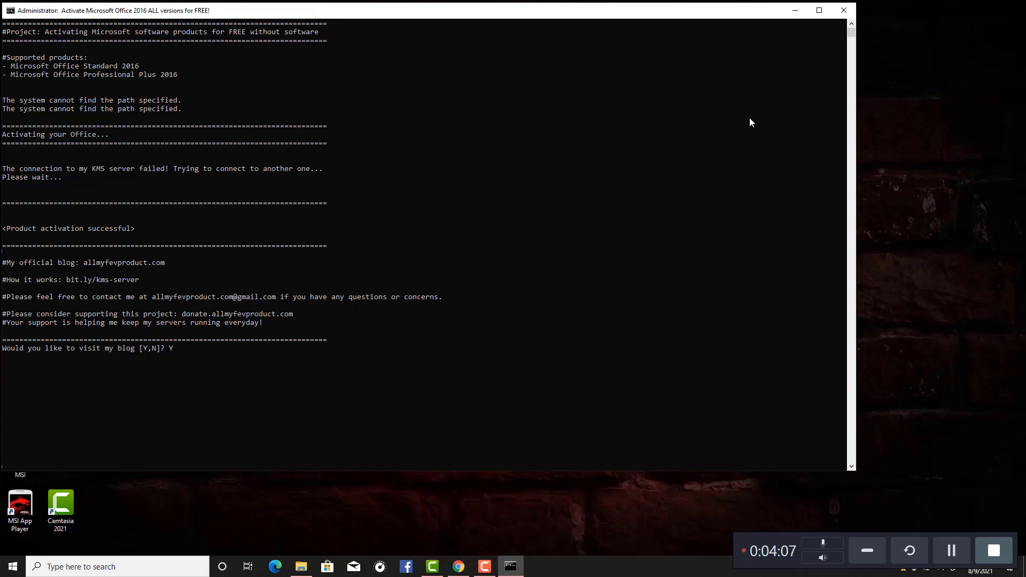
{"action": "left_click", "coordinate": [854, 8]}
Step: Search Windows for "wor" and launch Word 2016
{"action": "left_click", "coordinate": [129, 567]}
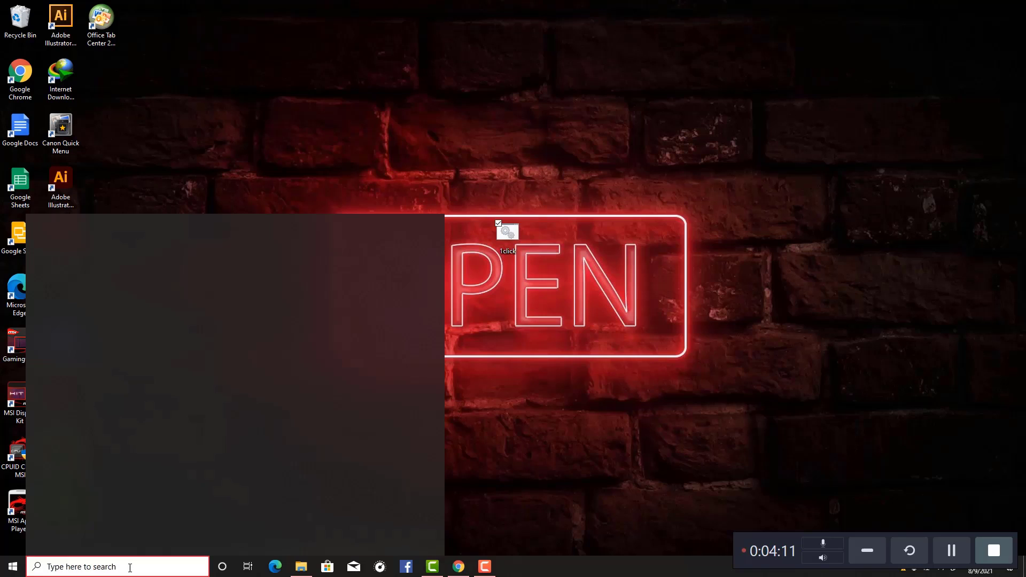
{"action": "type", "text": "wor"}
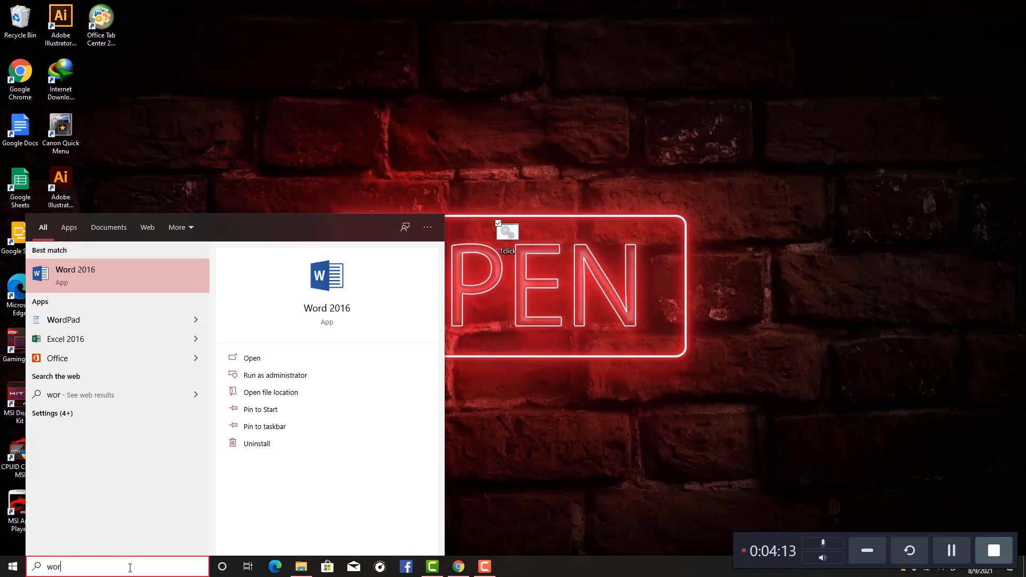
{"action": "left_click", "coordinate": [327, 306]}
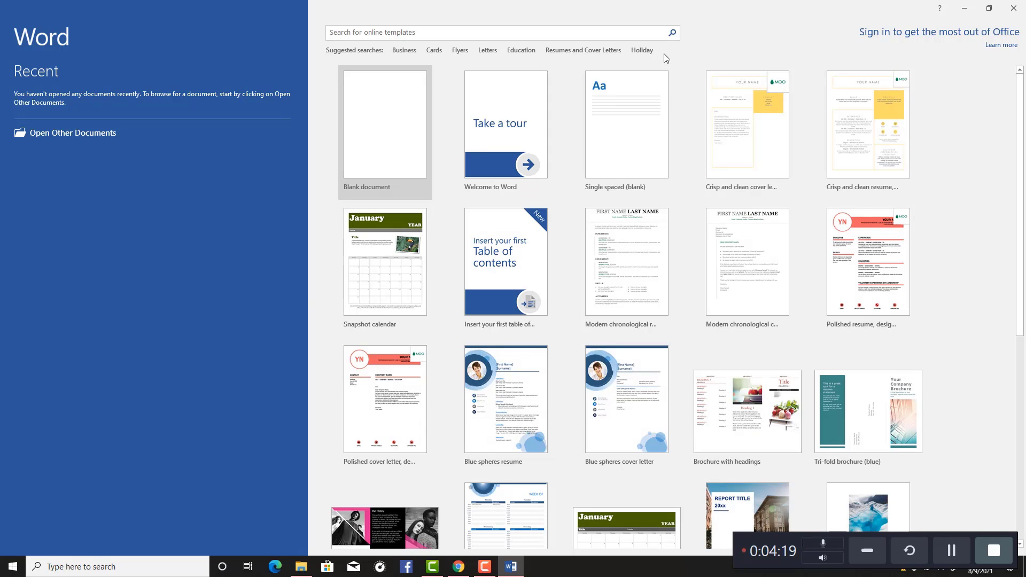
Step: Search Word's online templates with the suggested Holiday search and look through the template results
{"action": "left_click", "coordinate": [644, 53]}
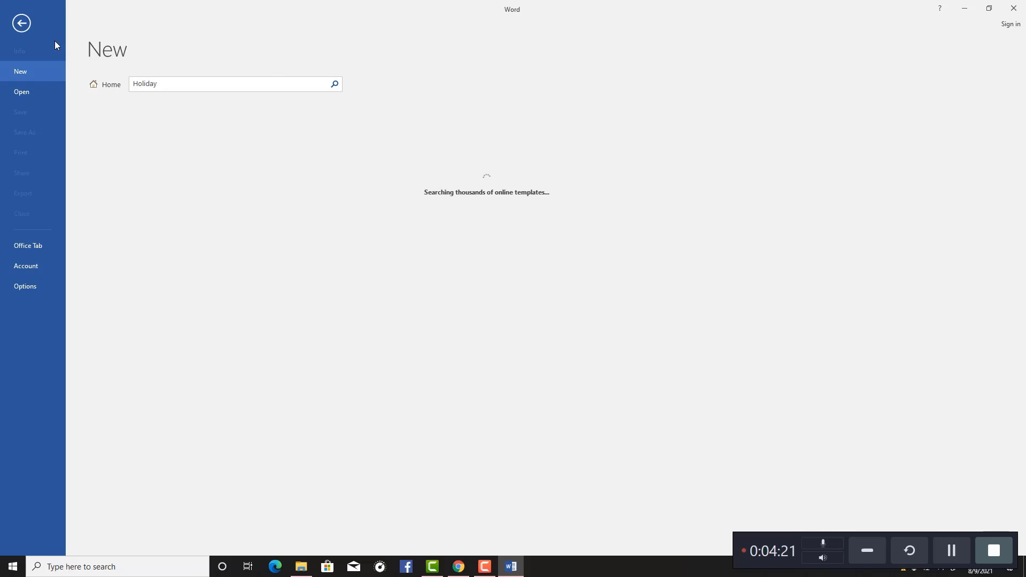
{"action": "left_click", "coordinate": [22, 22]}
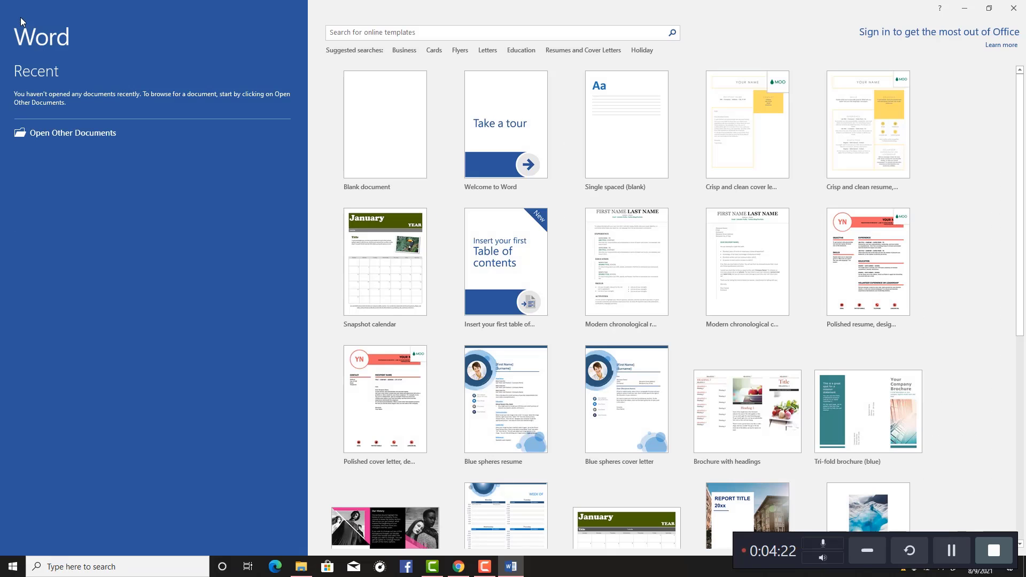
{"action": "left_click", "coordinate": [636, 50]}
{"action": "scroll", "coordinate": [577, 320], "scroll_direction": "down", "scroll_amount": 1}
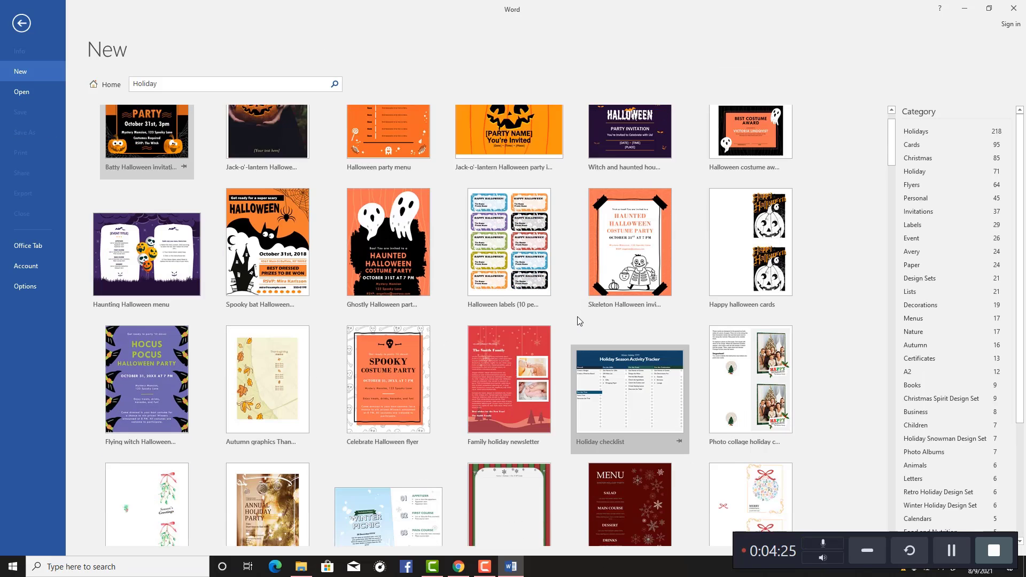
{"action": "scroll", "coordinate": [577, 317], "scroll_direction": "down", "scroll_amount": 2}
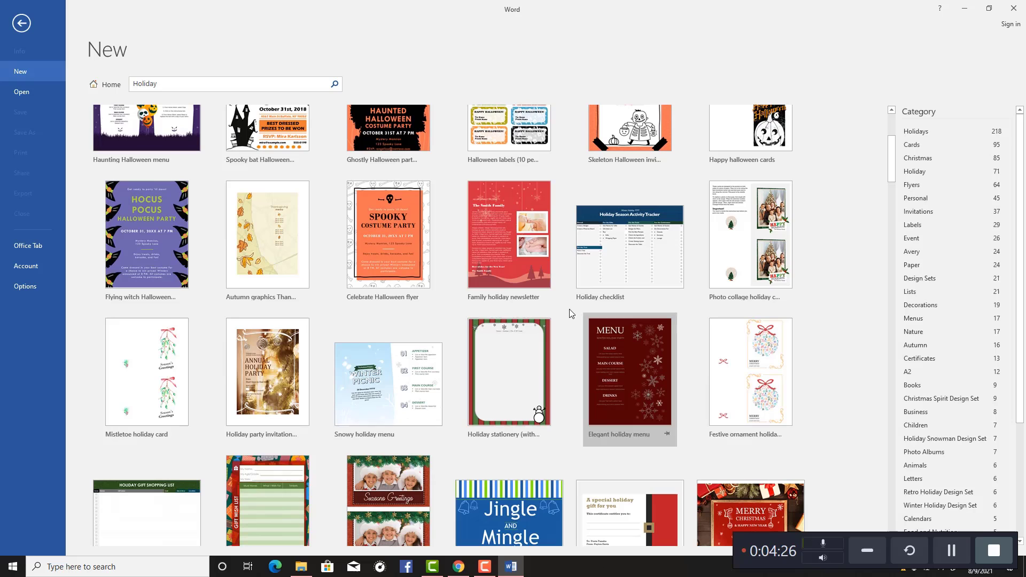
Step: View the General, Display and Trust Center pages in Word Options and close the dialog without changing anything
{"action": "left_click", "coordinate": [12, 286]}
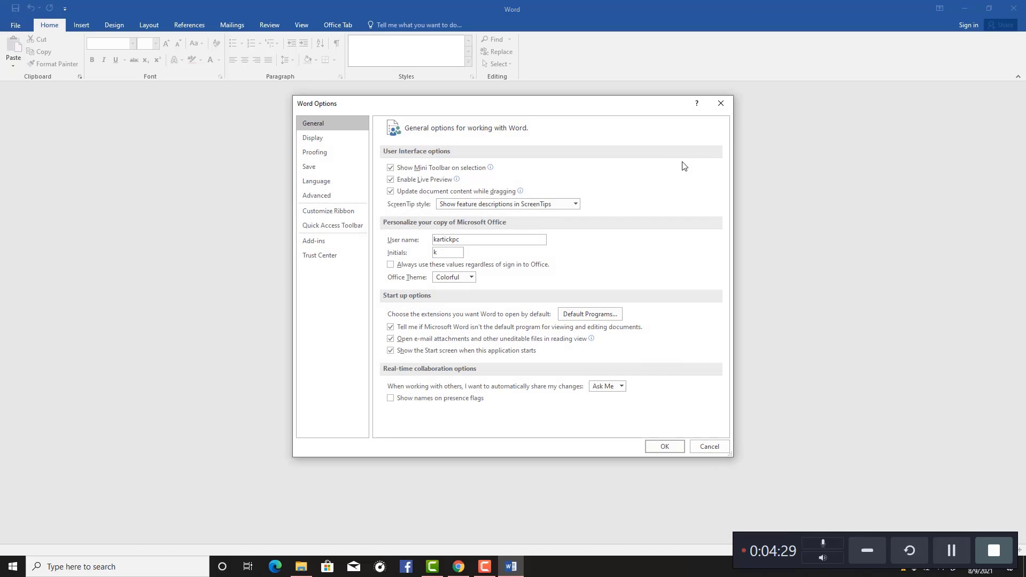
{"action": "left_click", "coordinate": [319, 137]}
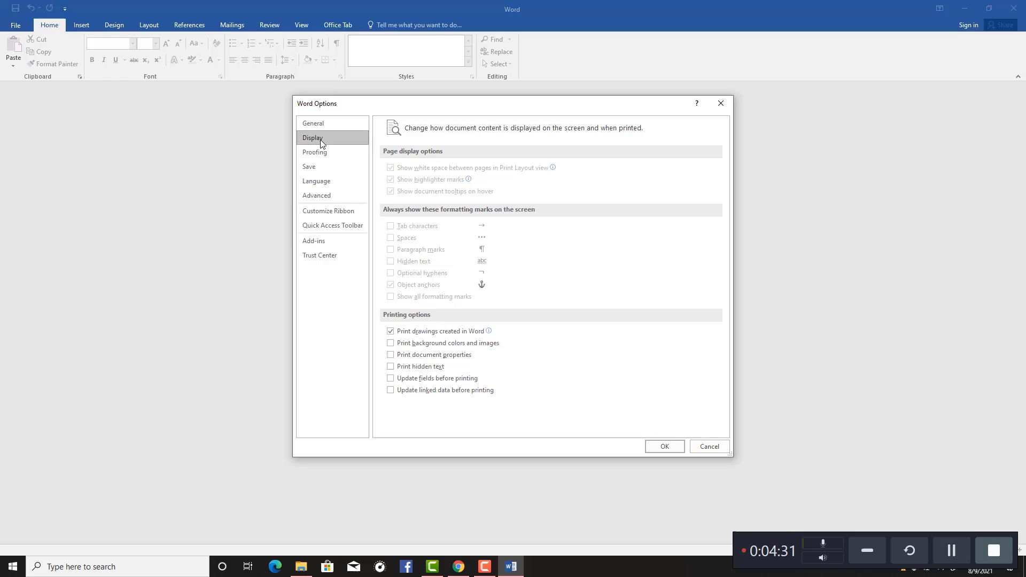
{"action": "left_click", "coordinate": [339, 258]}
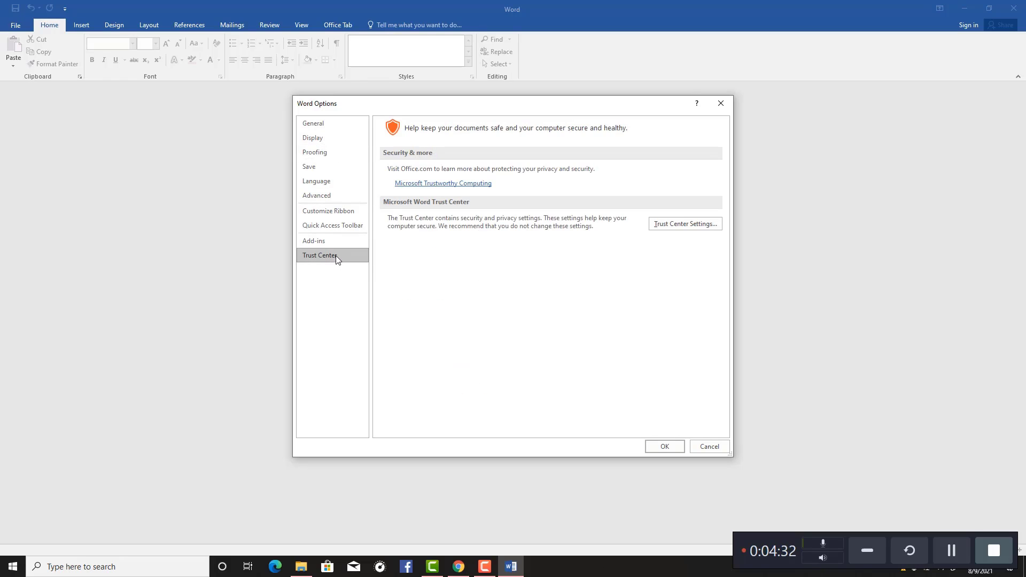
{"action": "left_click", "coordinate": [721, 104]}
Step: Check the Office activation status in the product information on Word's Account page
{"action": "left_click", "coordinate": [21, 25]}
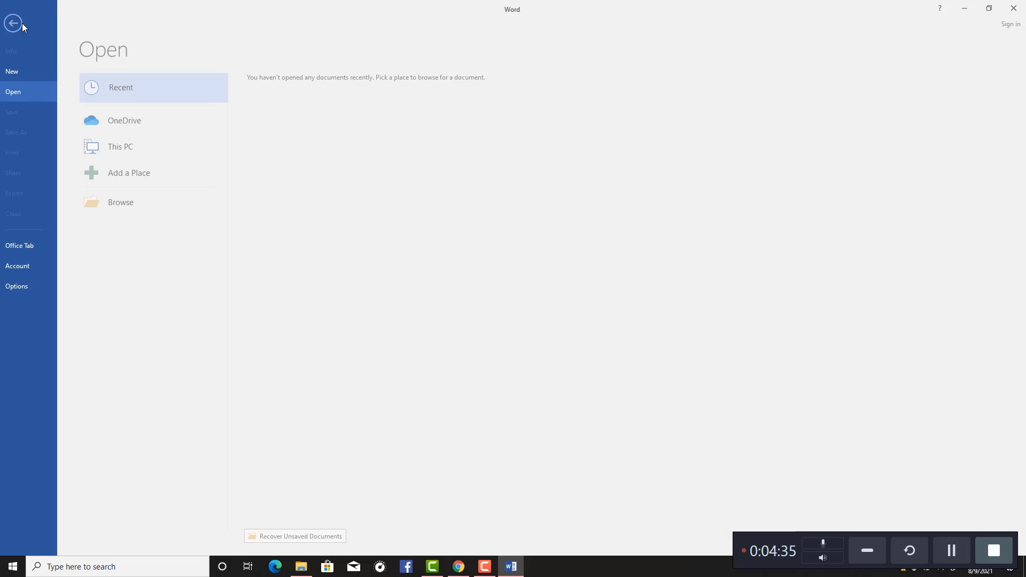
{"action": "left_click", "coordinate": [32, 269]}
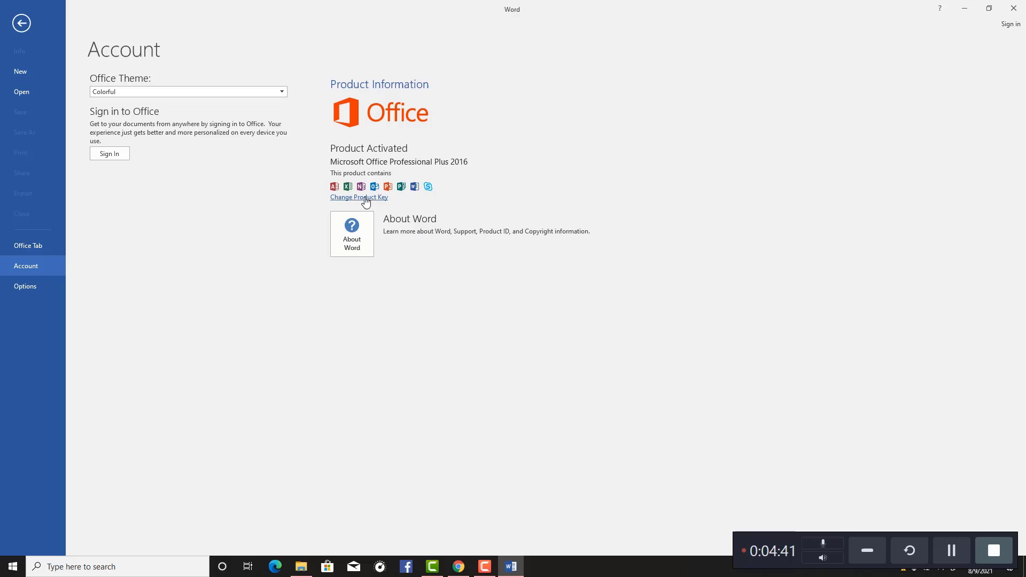